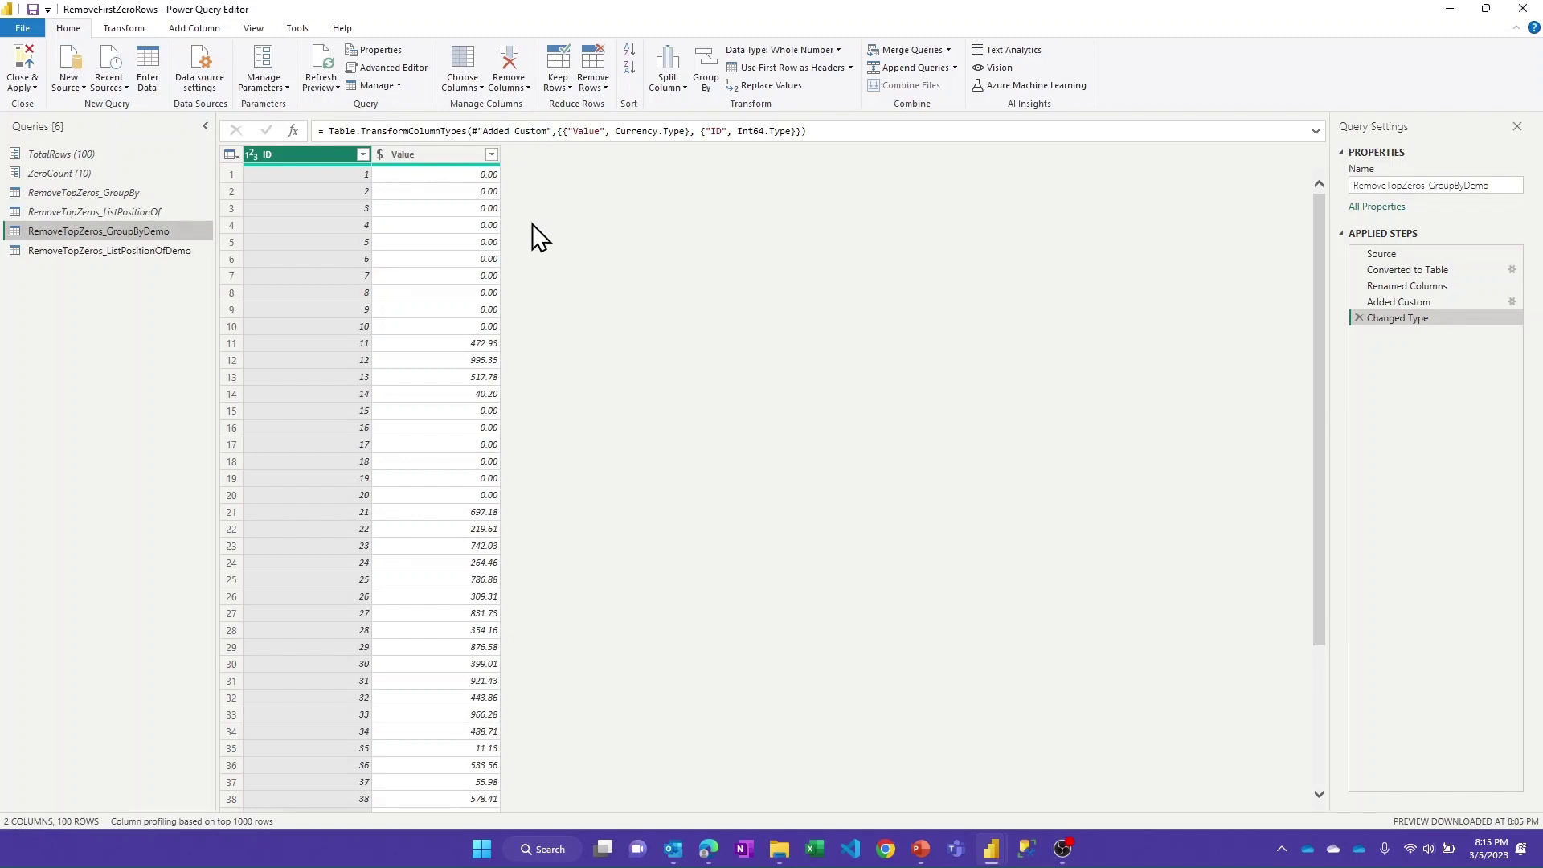
Group the rows by Value into a new AllRows column using the All Rows operation, and preview the first group's nested table.
{"action": "left_click", "coordinate": [458, 157]}
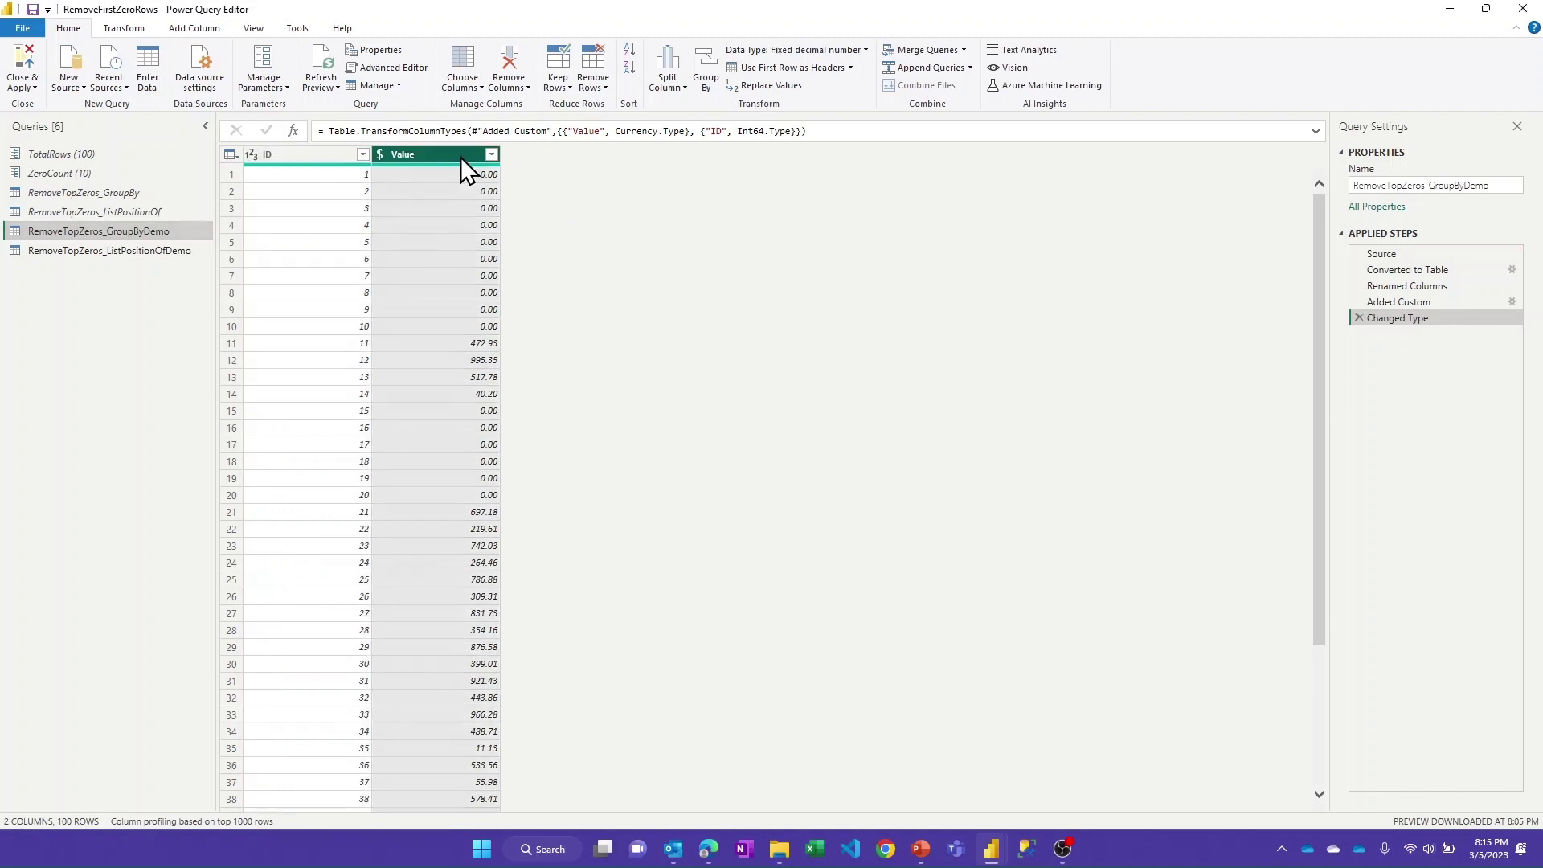
{"action": "left_click", "coordinate": [711, 62]}
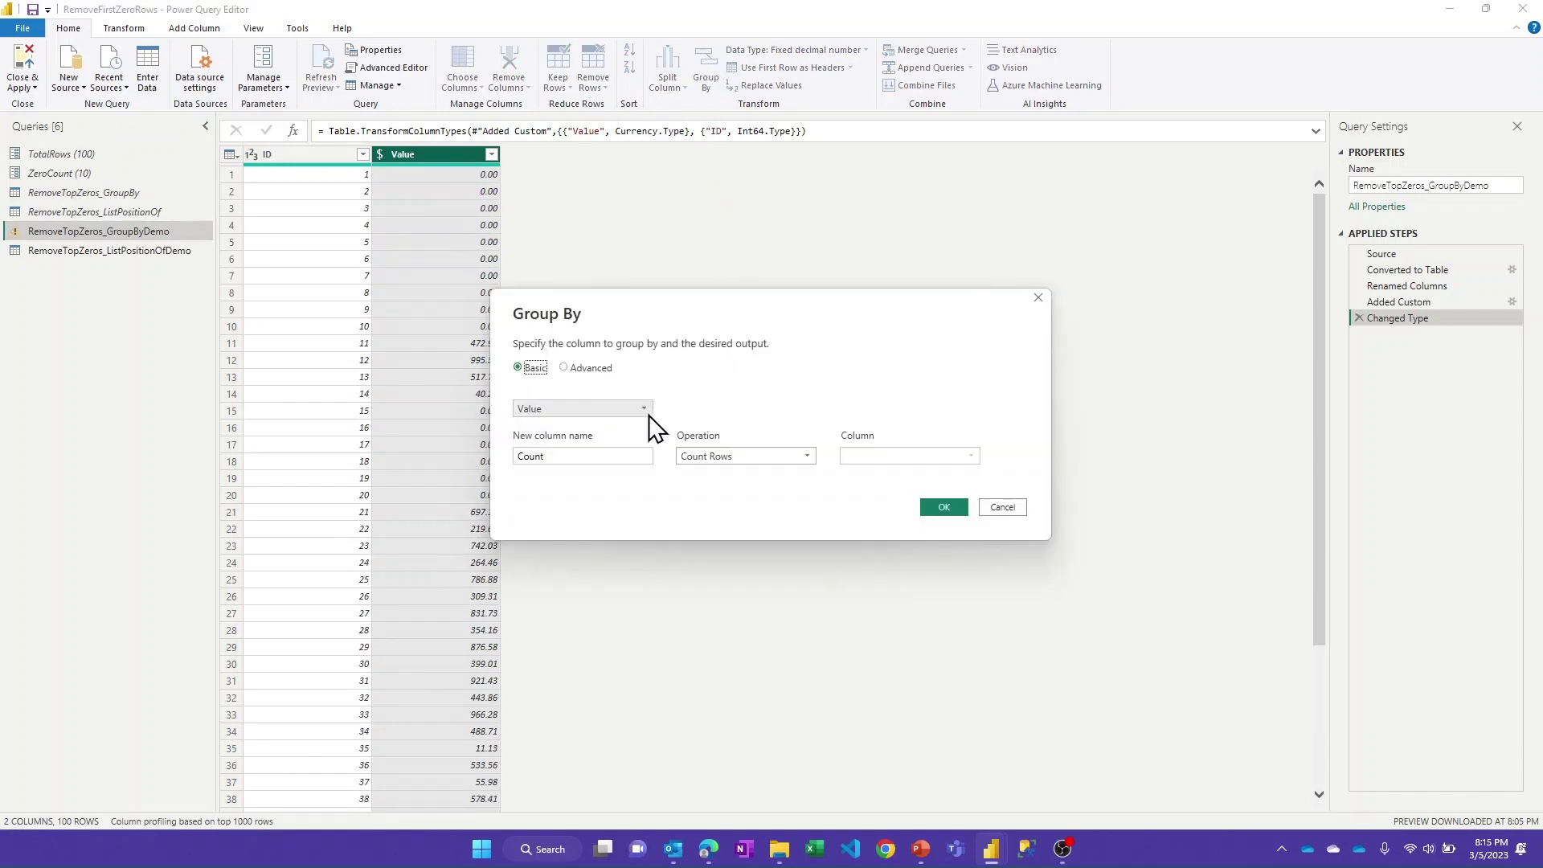
{"action": "double_click", "coordinate": [592, 456]}
{"action": "type", "text": "AllRows"}
{"action": "left_click", "coordinate": [704, 456]}
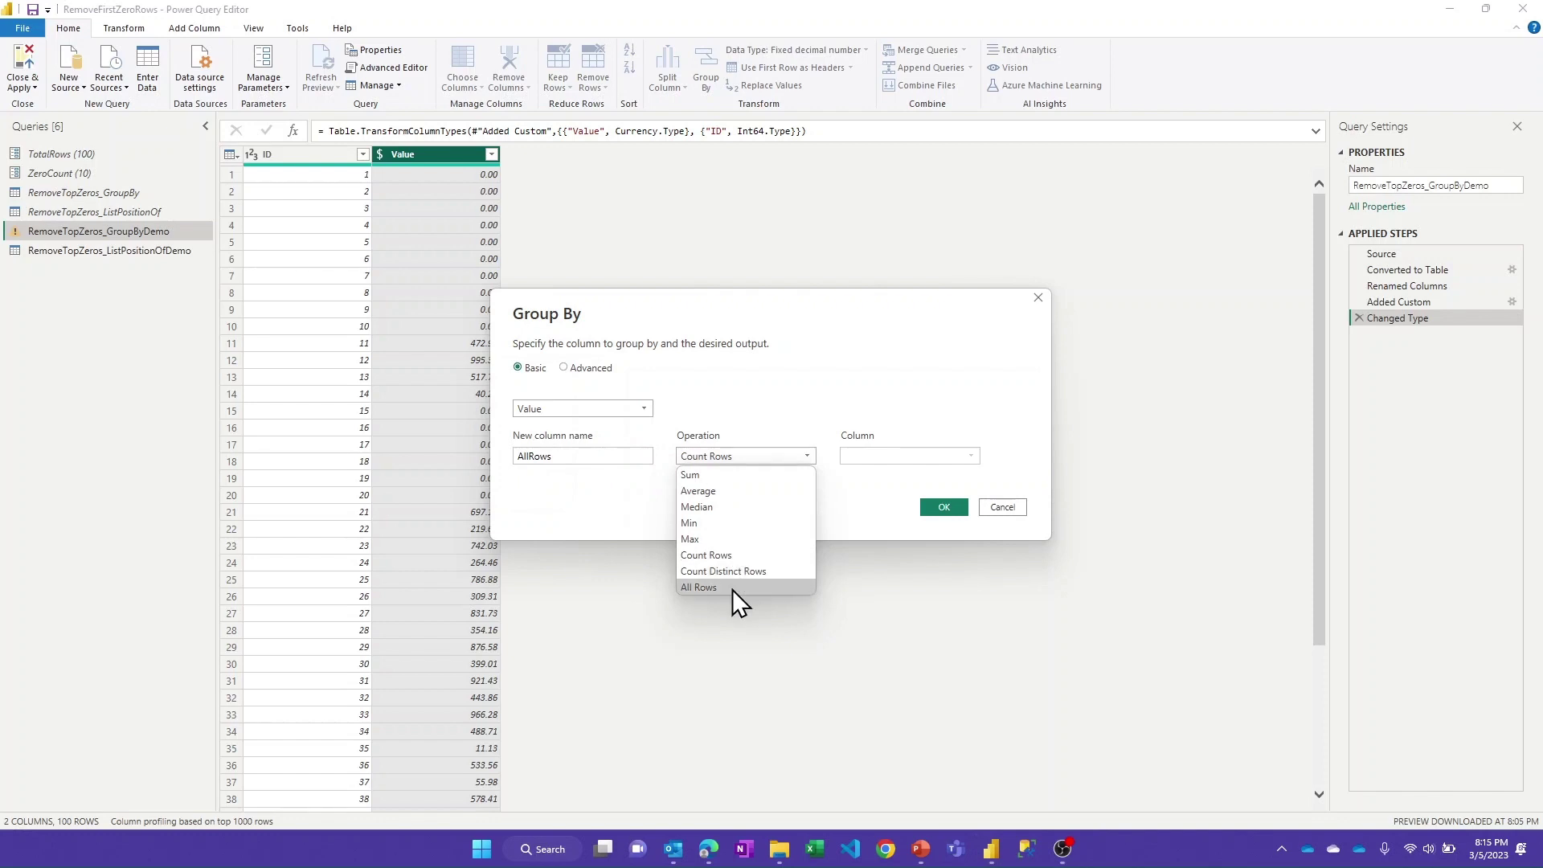
{"action": "left_click", "coordinate": [699, 588]}
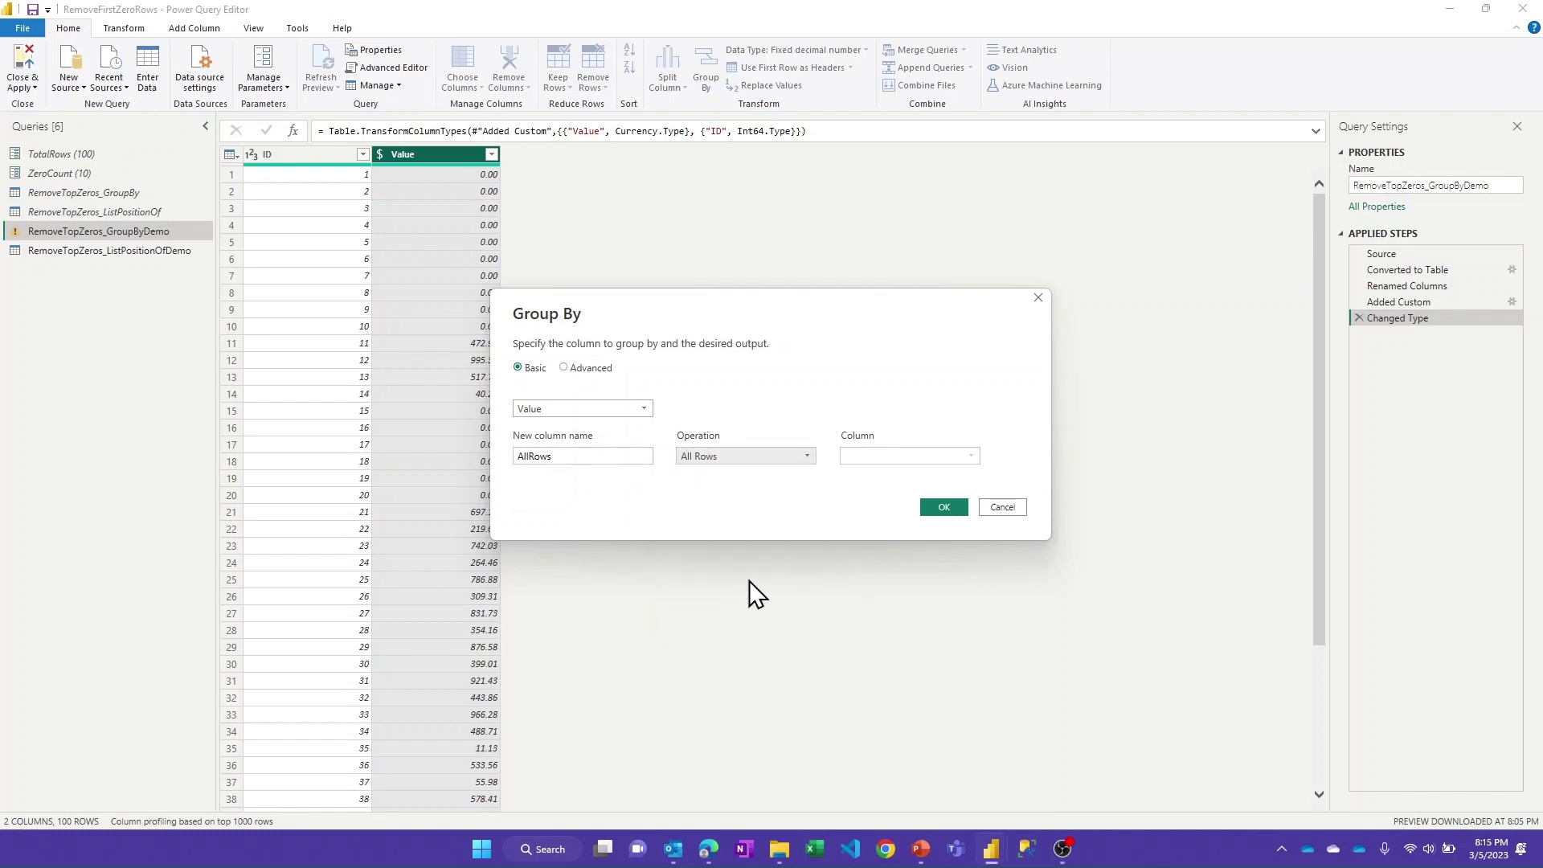
{"action": "left_click", "coordinate": [947, 503]}
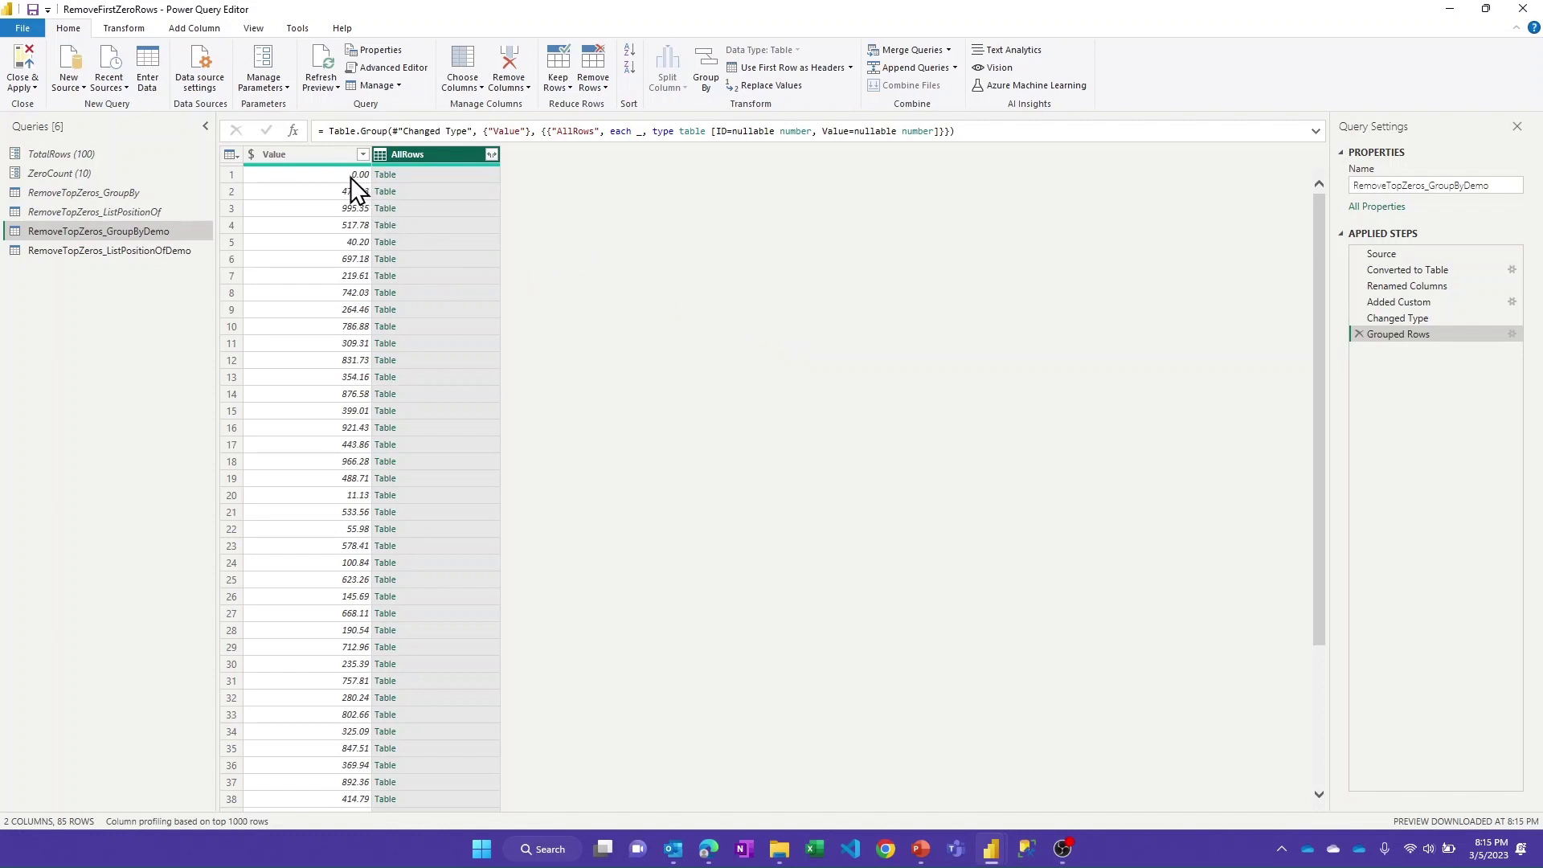
{"action": "left_click", "coordinate": [452, 173]}
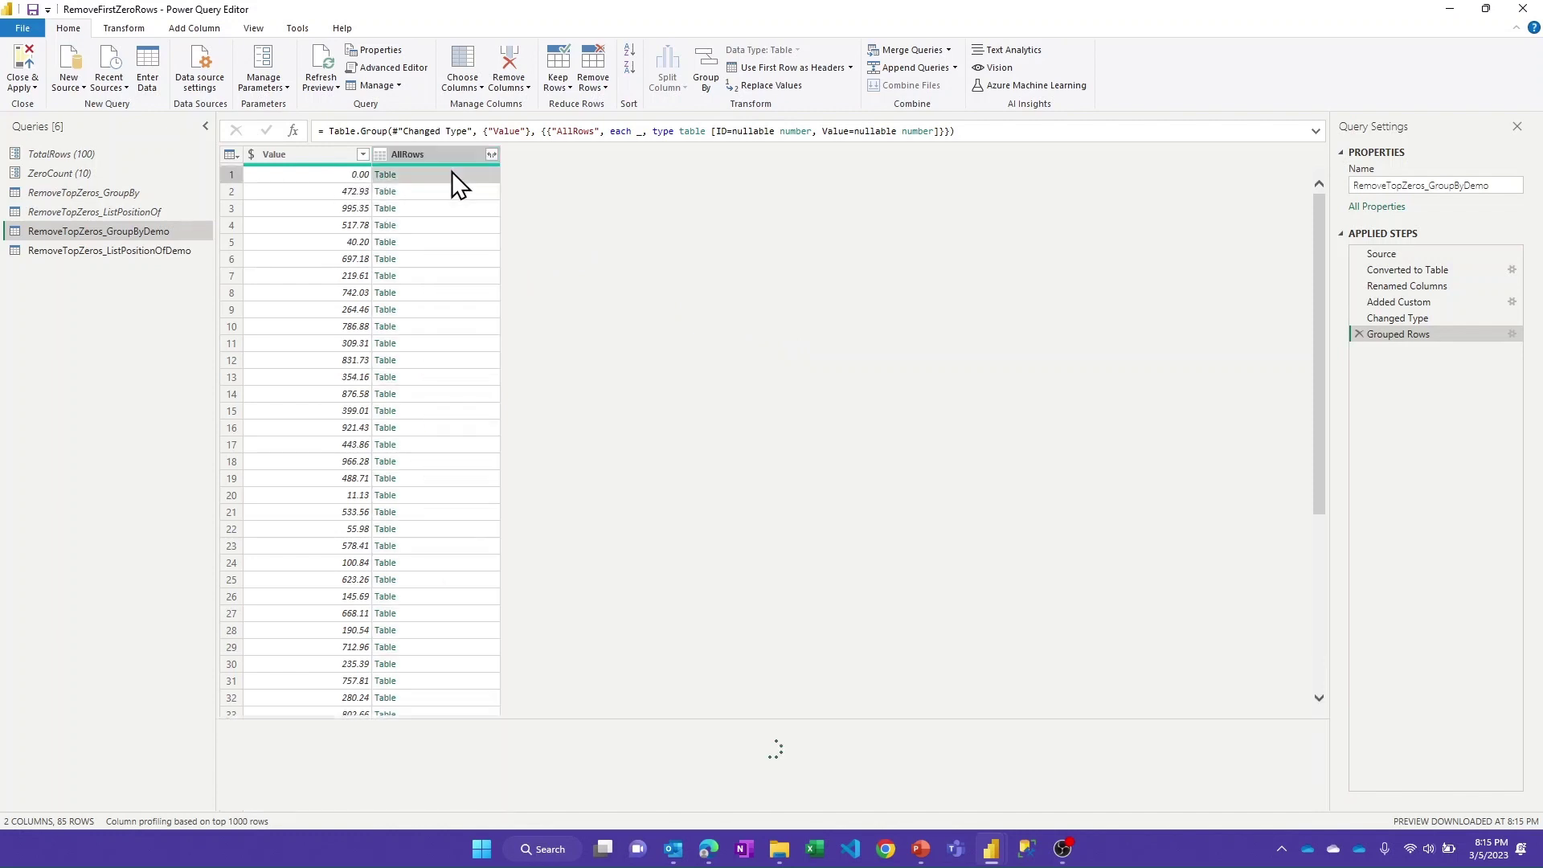
{"action": "left_click_drag", "start_coordinate": [445, 721], "coordinate": [471, 533]}
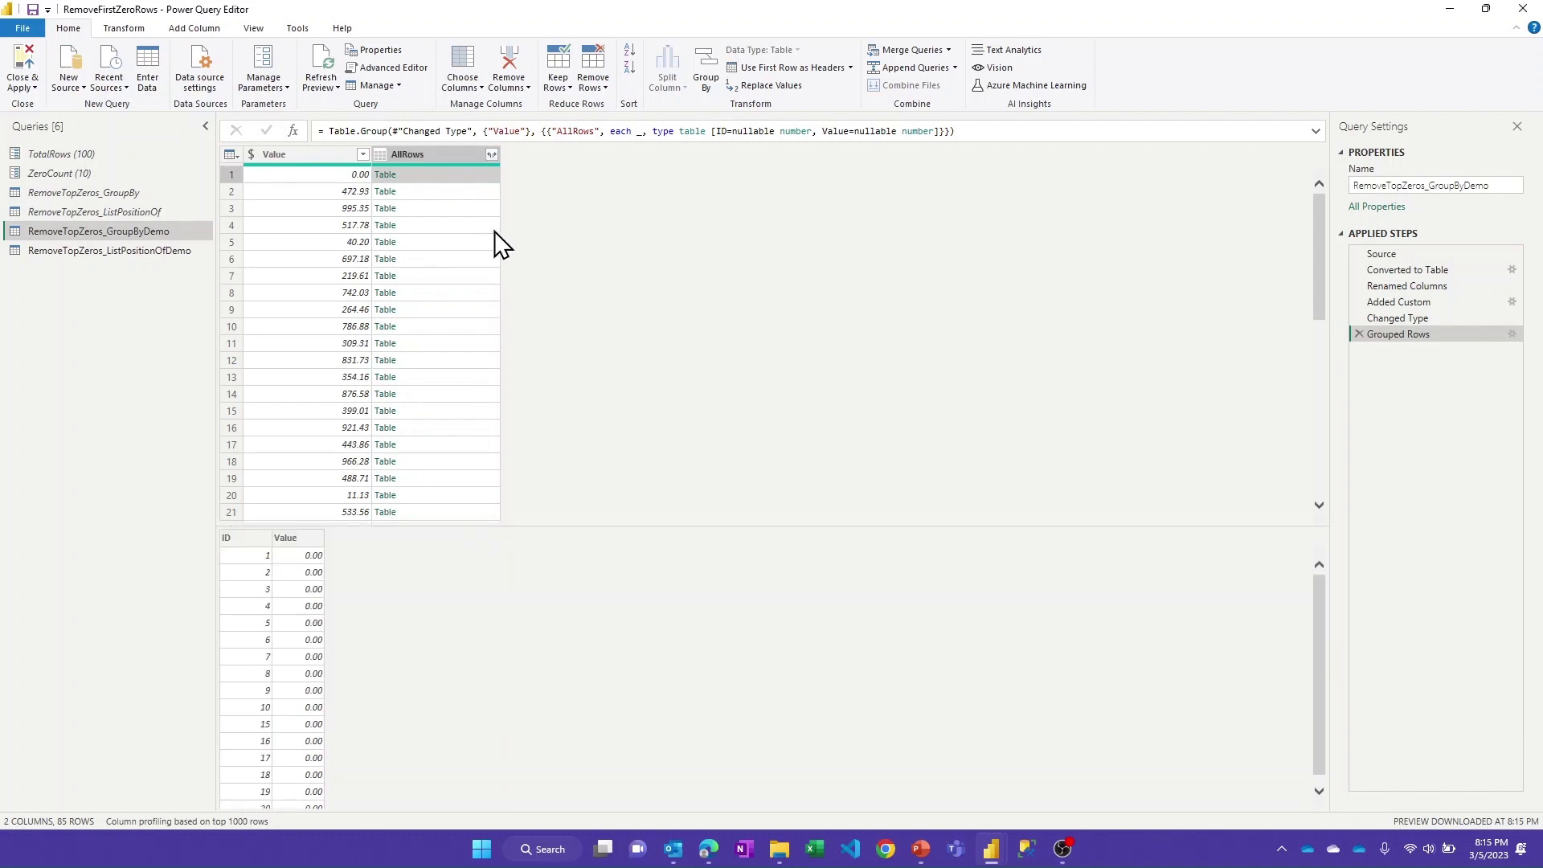
Add GroupKind.Local as the final argument of the Table.Group formula and apply it.
{"action": "left_click", "coordinate": [949, 130]}
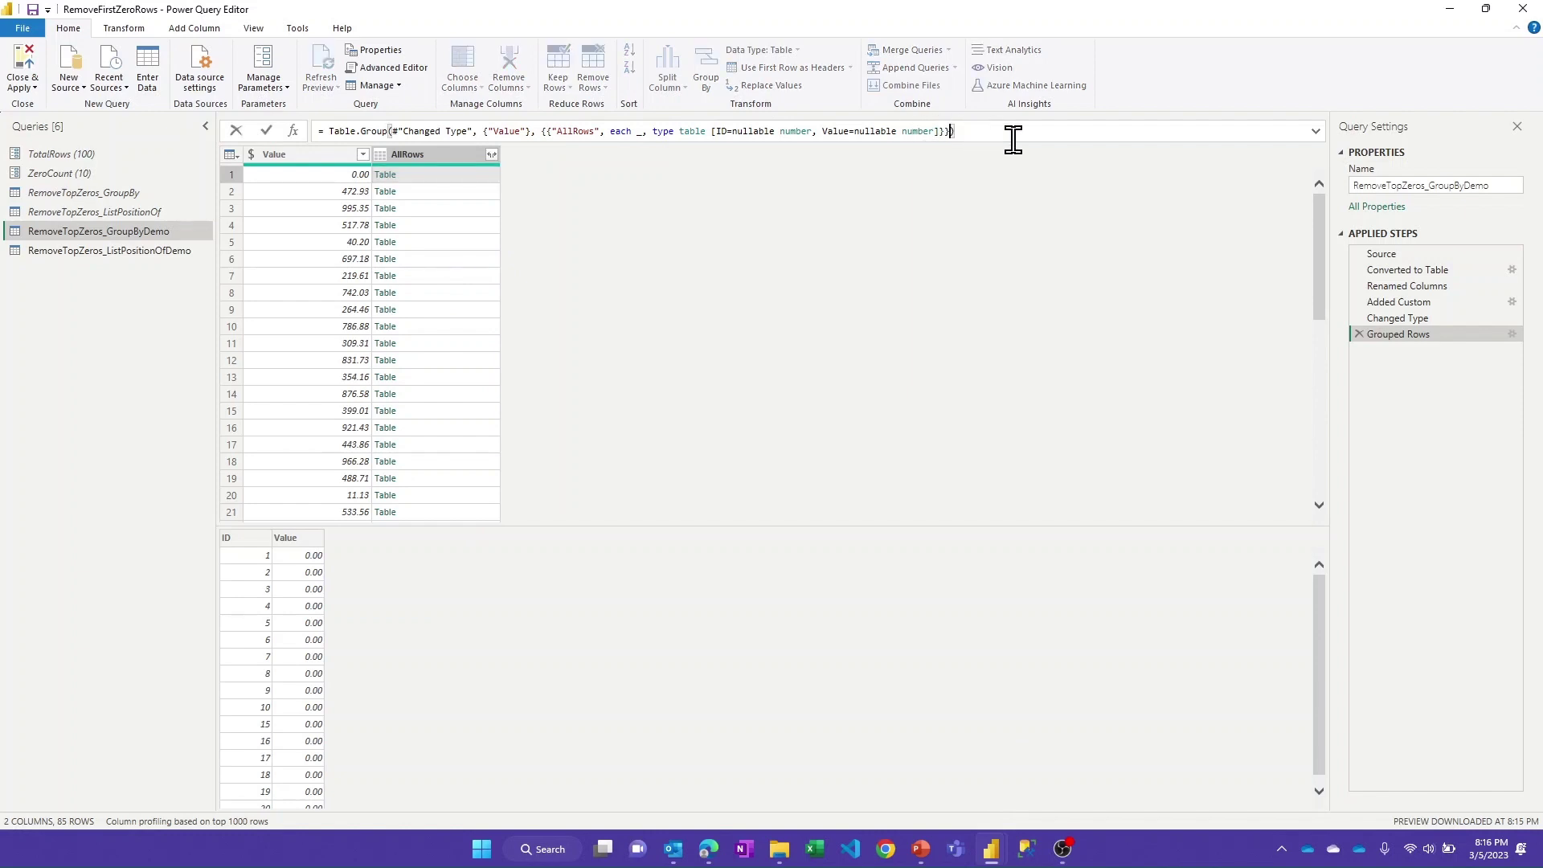
{"action": "type", "text": ", Group"}
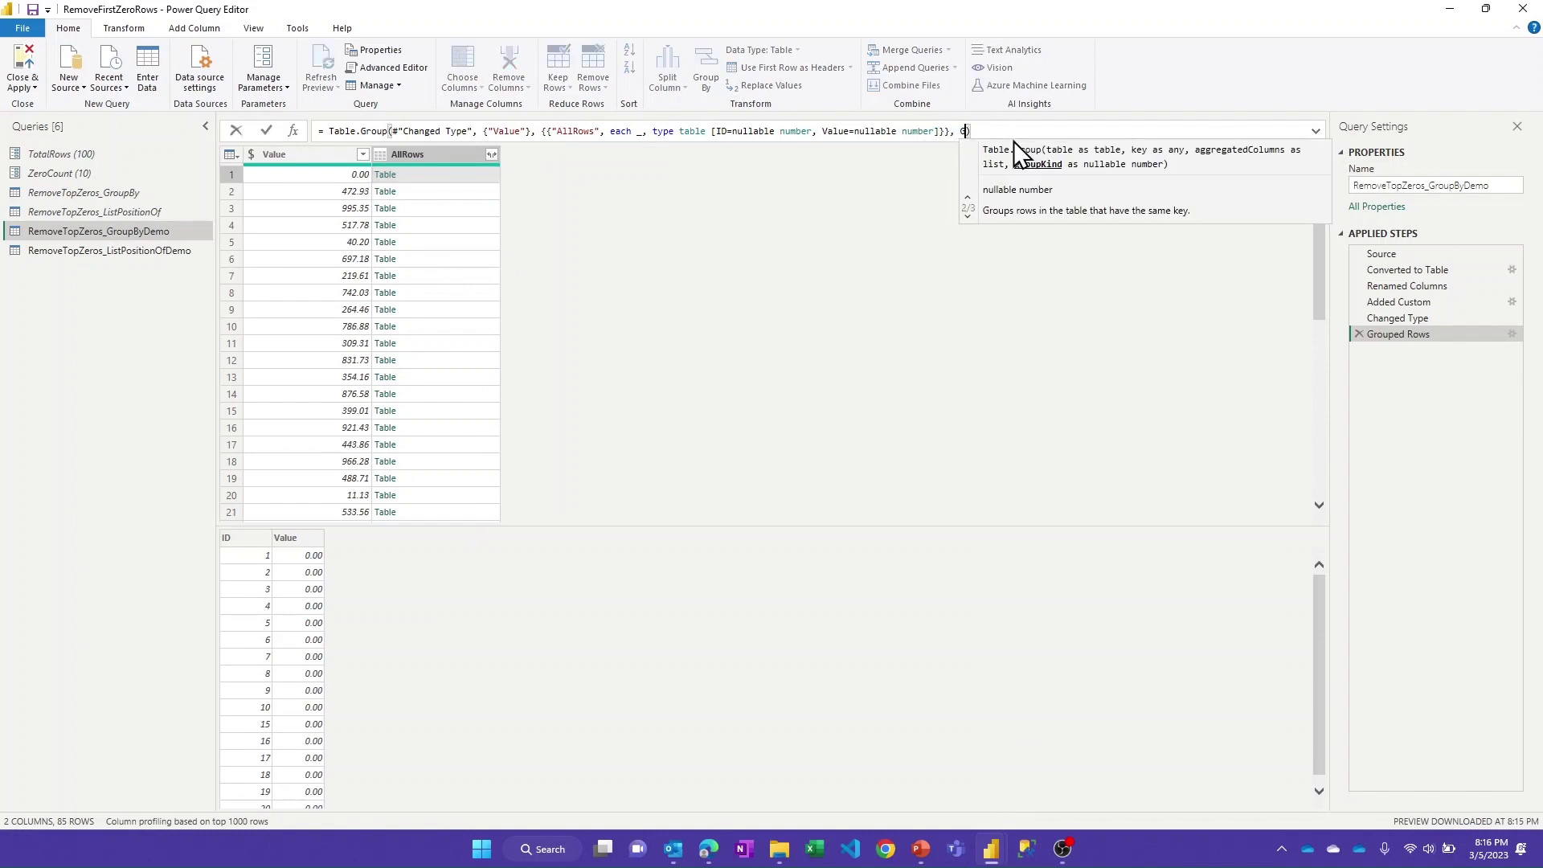
{"action": "type", "text": "Kind"}
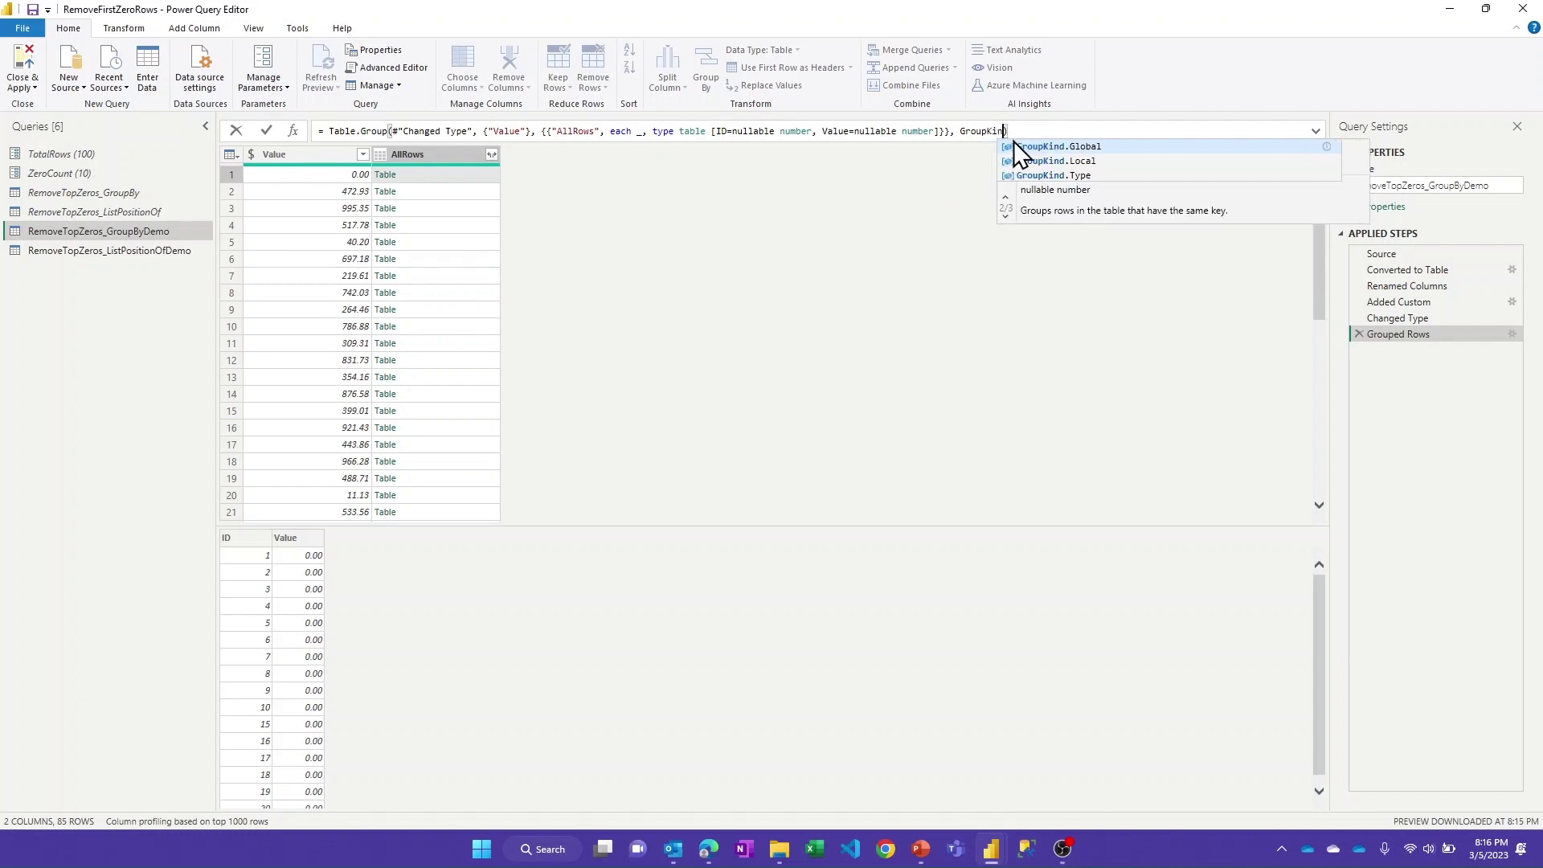
{"action": "type", "text": ".Local"}
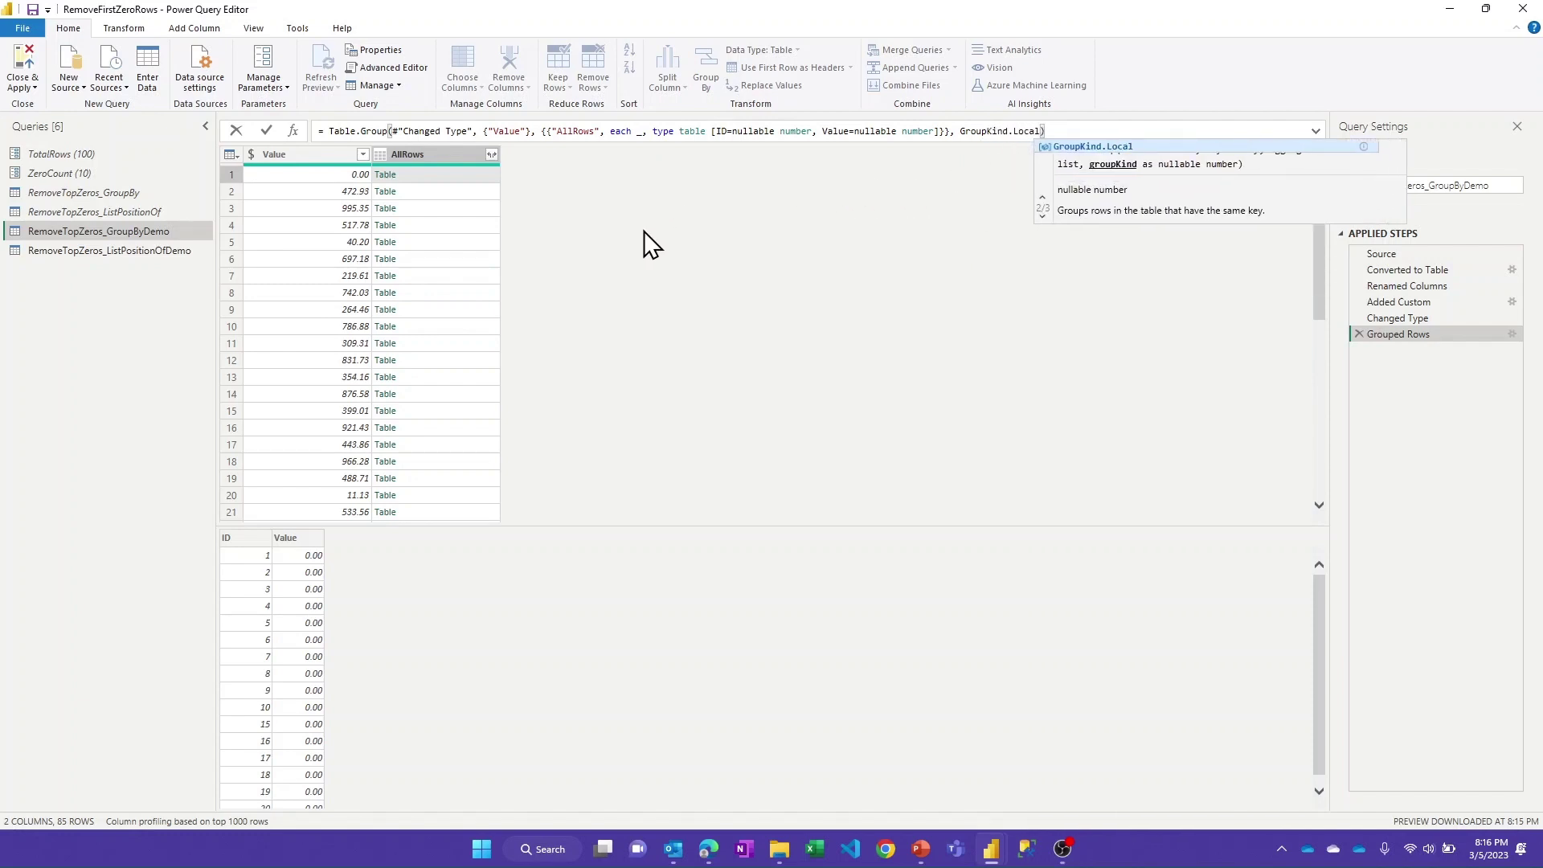
{"action": "key", "text": "Return"}
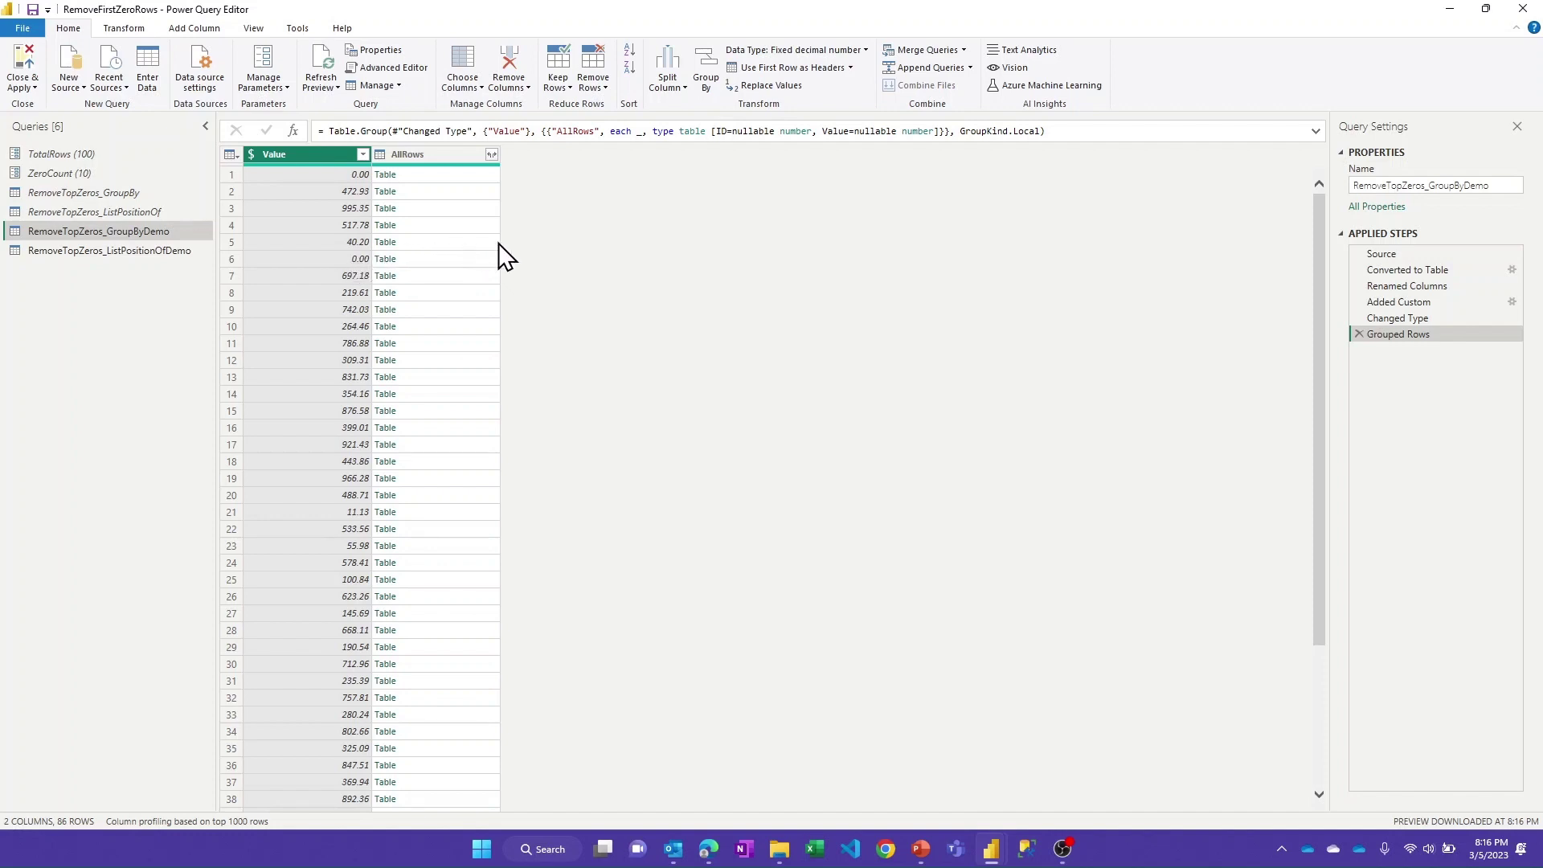
Remove the top 1 row from the grouped table.
{"action": "left_click", "coordinate": [590, 78]}
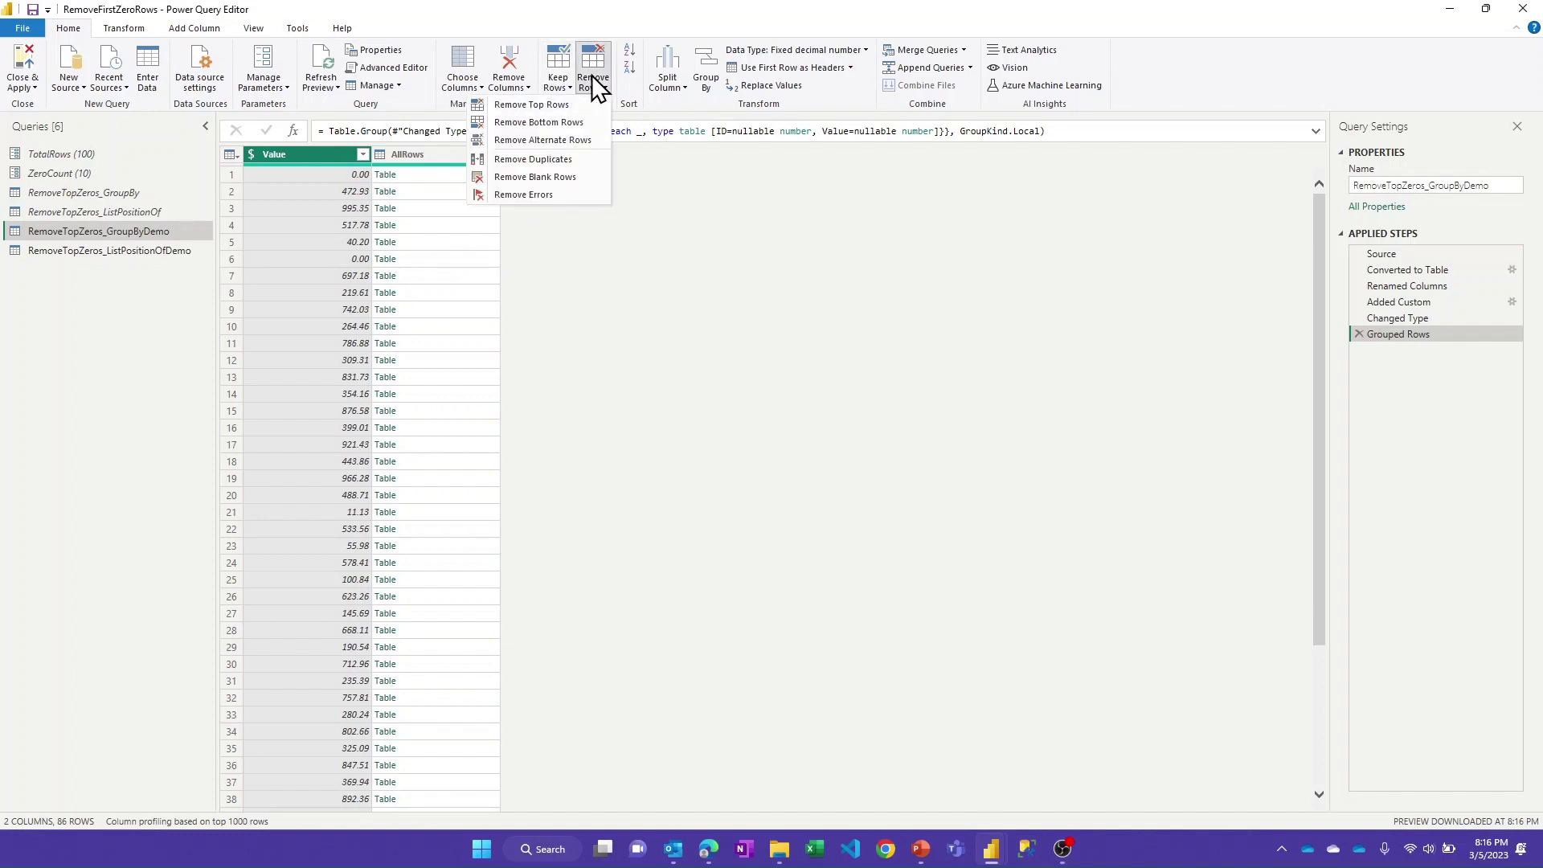
{"action": "left_click", "coordinate": [556, 104]}
{"action": "type", "text": "1"}
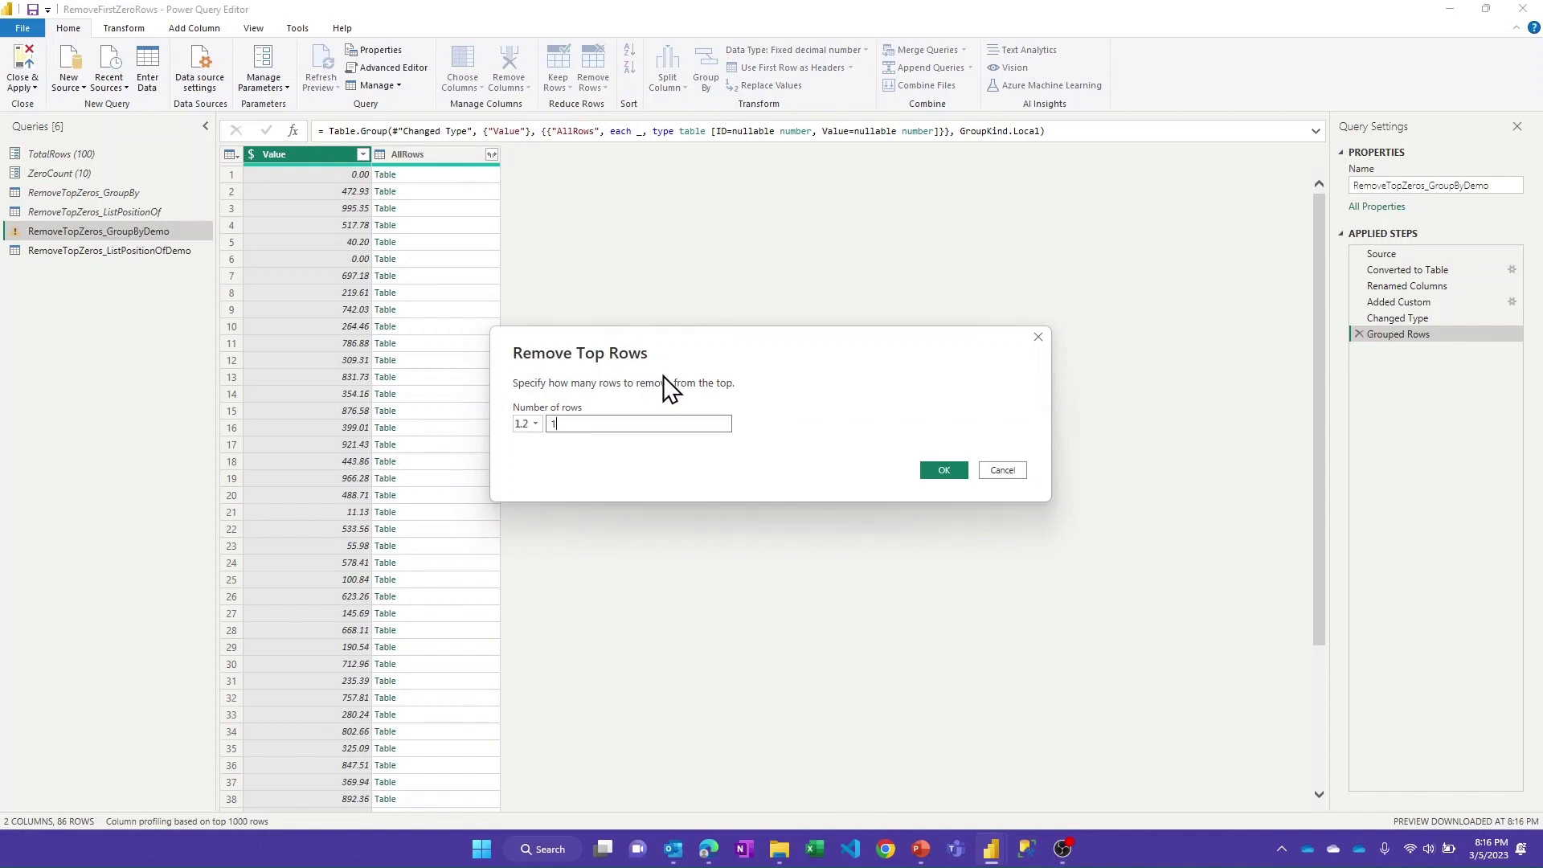
{"action": "left_click", "coordinate": [945, 471]}
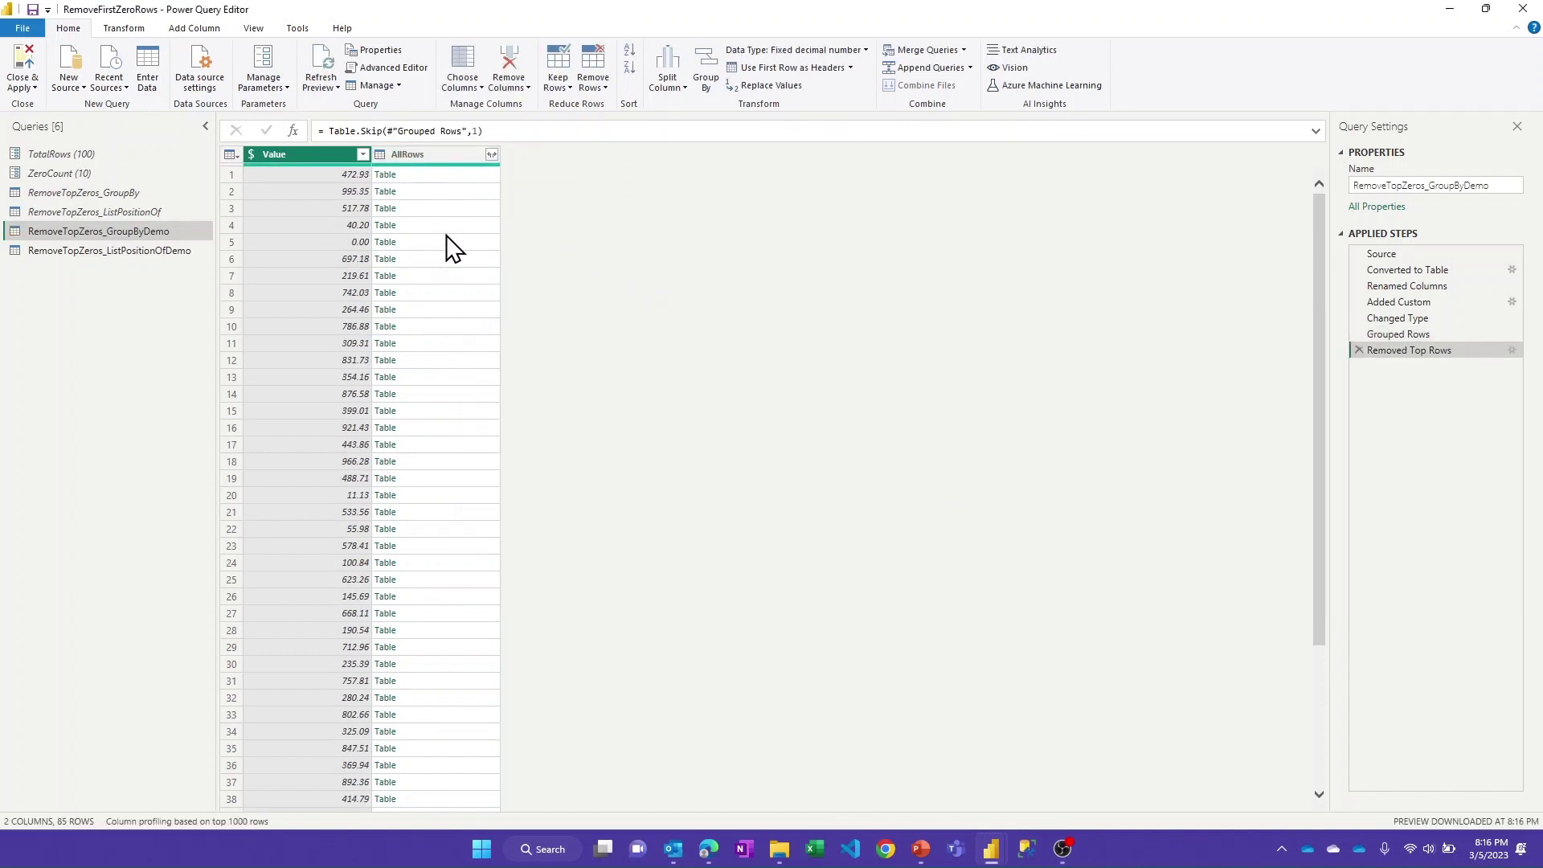
Keep only the AllRows column and expand it into ID and Value without the original column name as prefix.
{"action": "right_click", "coordinate": [397, 157]}
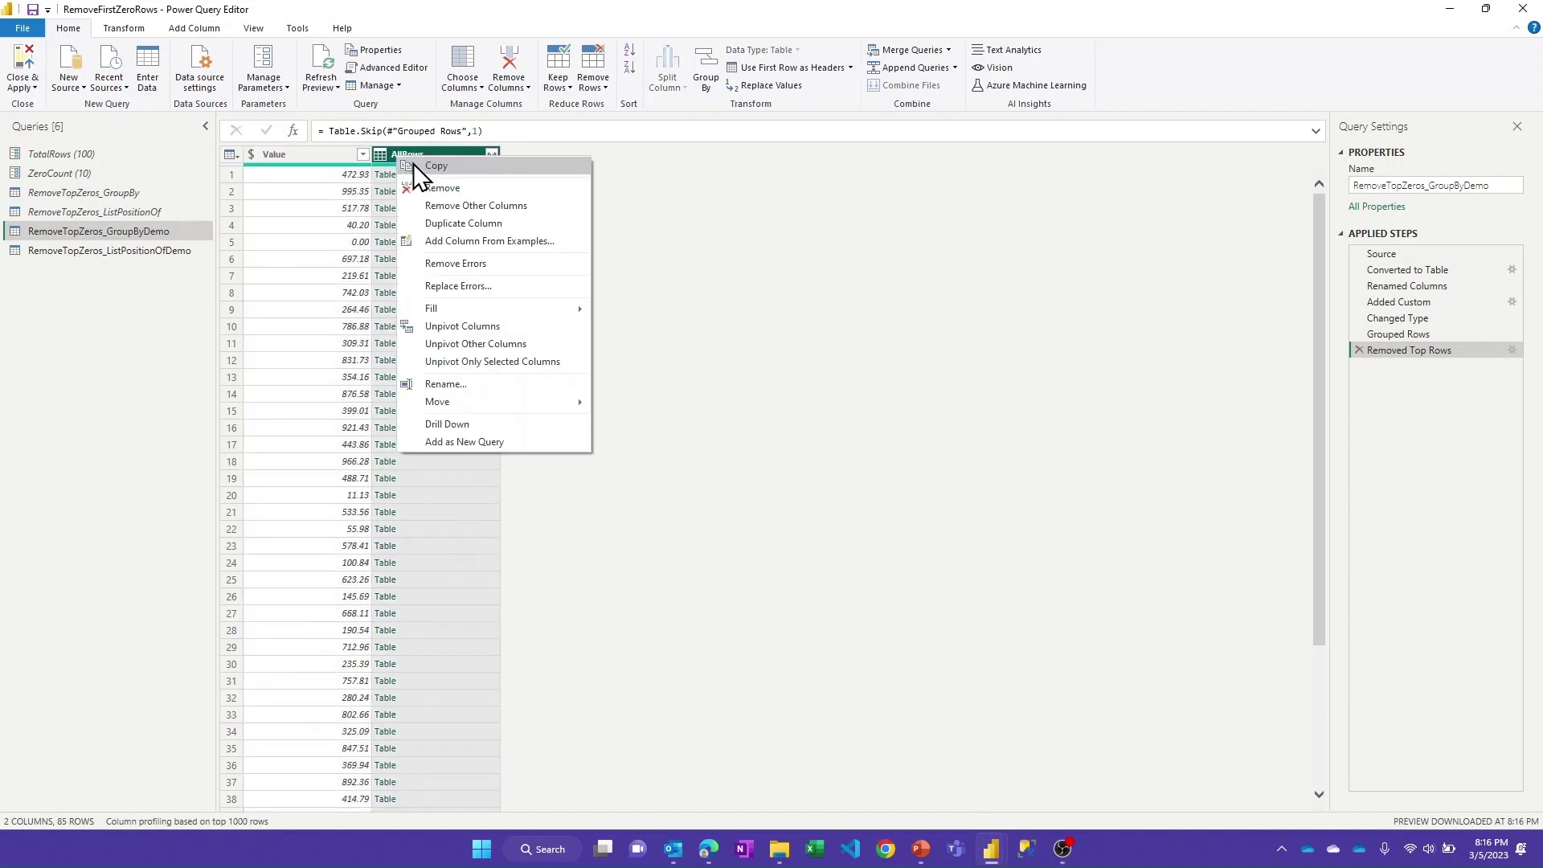
{"action": "left_click", "coordinate": [458, 207]}
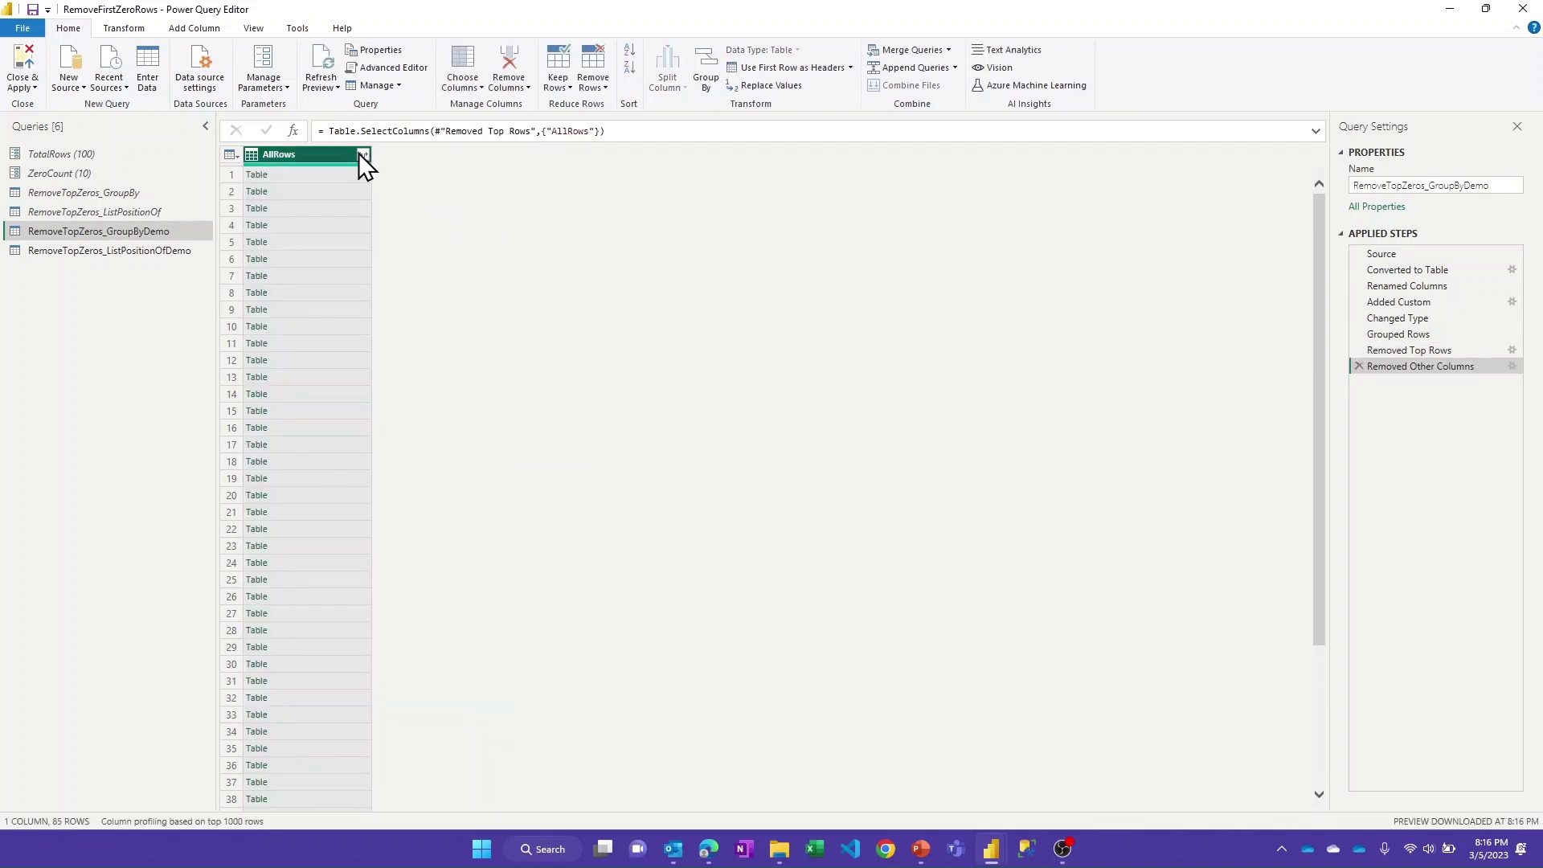
{"action": "left_click", "coordinate": [363, 154]}
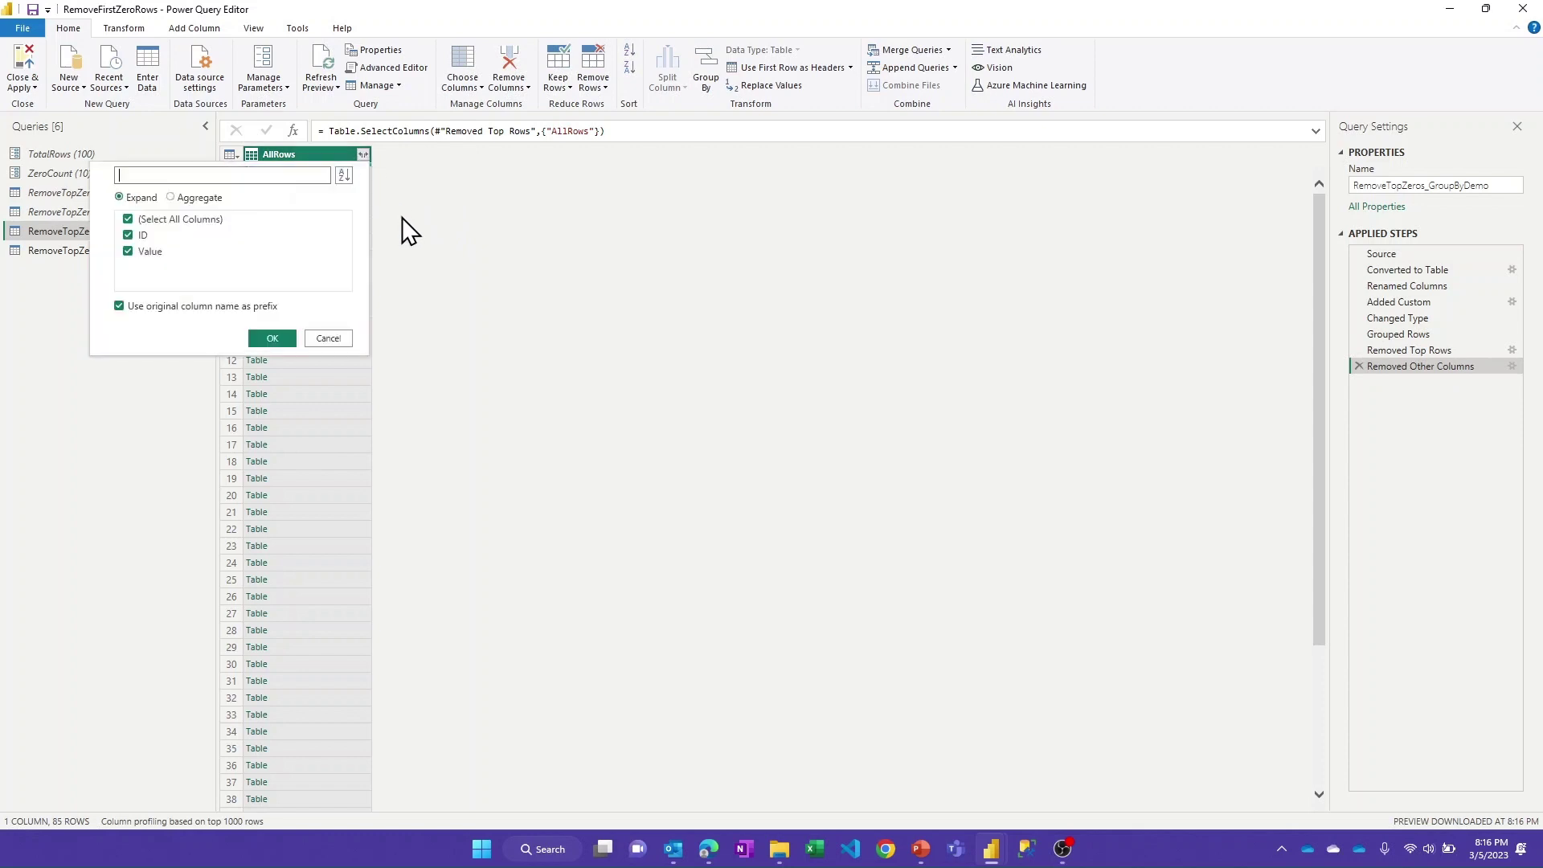
{"action": "left_click", "coordinate": [160, 307]}
{"action": "left_click", "coordinate": [272, 339]}
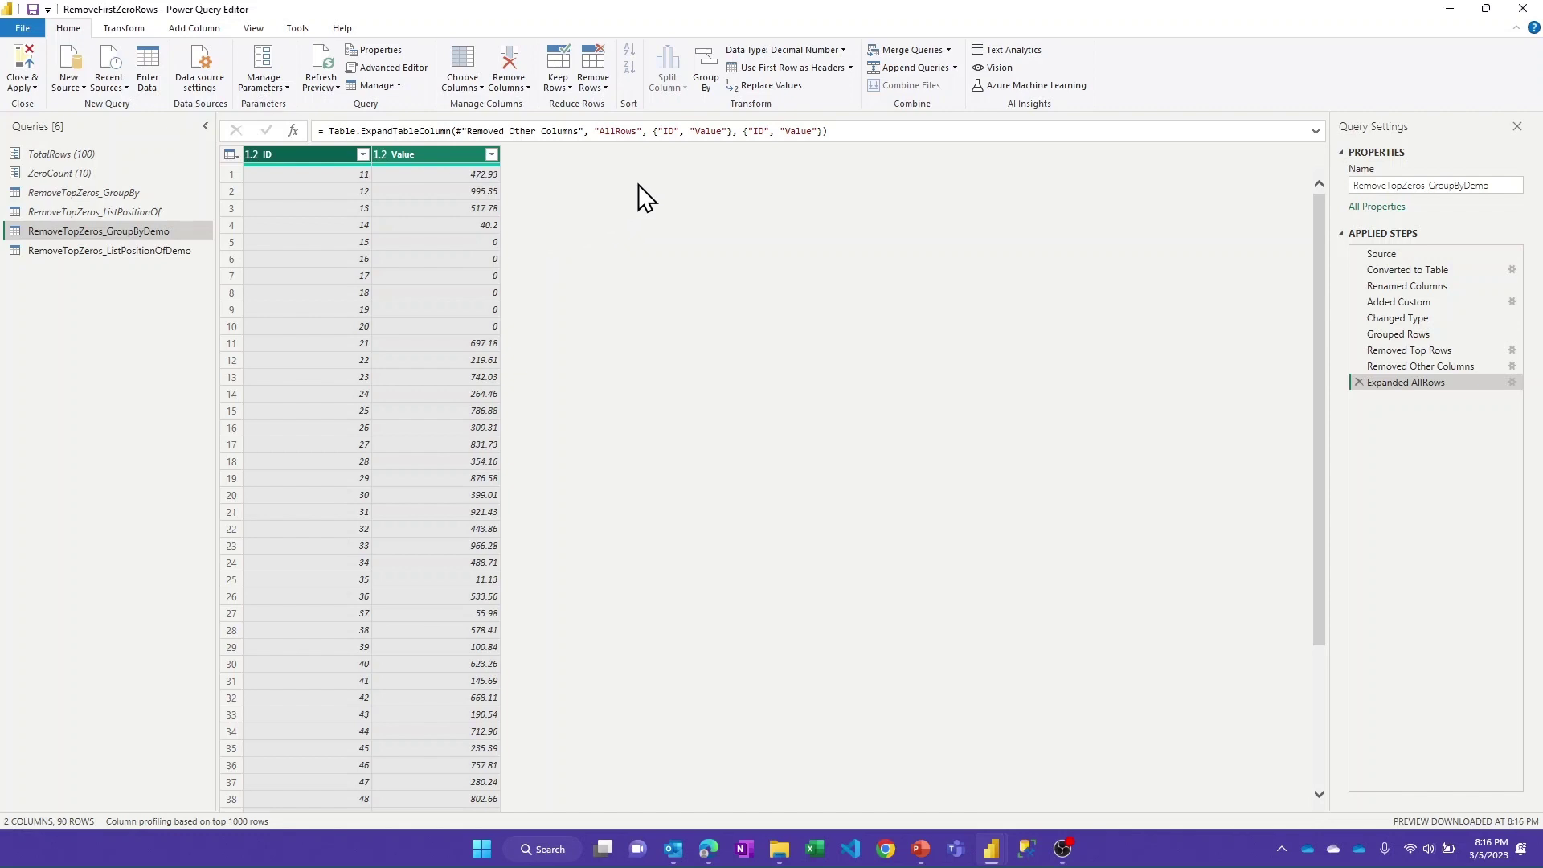
Review the GroupKind.Local argument in the Grouped Rows step's formula.
{"action": "left_click", "coordinate": [1426, 332]}
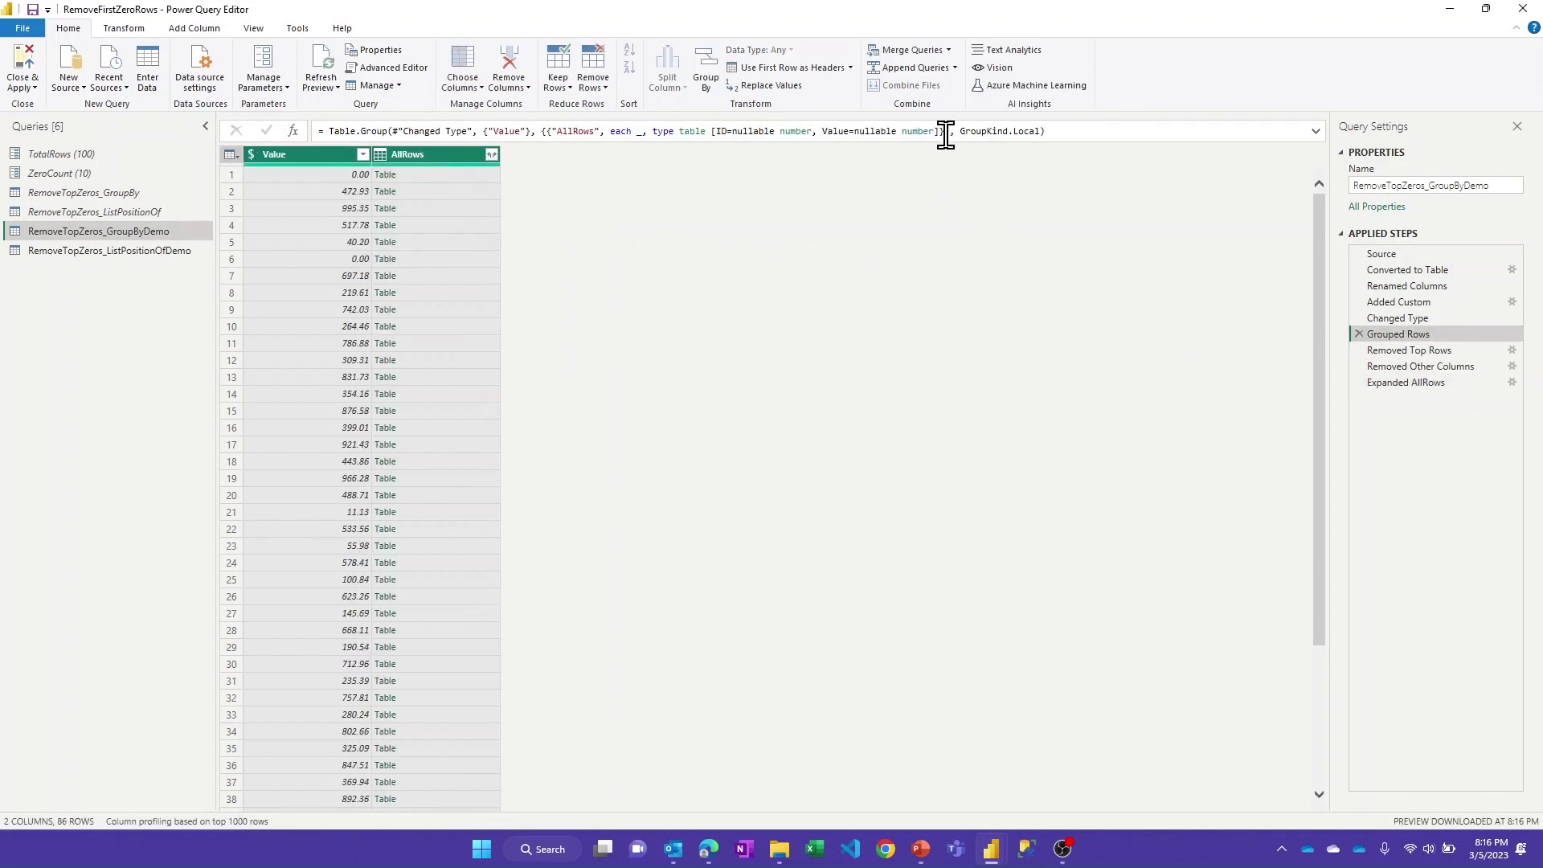
{"action": "left_click_drag", "start_coordinate": [958, 131], "coordinate": [1044, 134]}
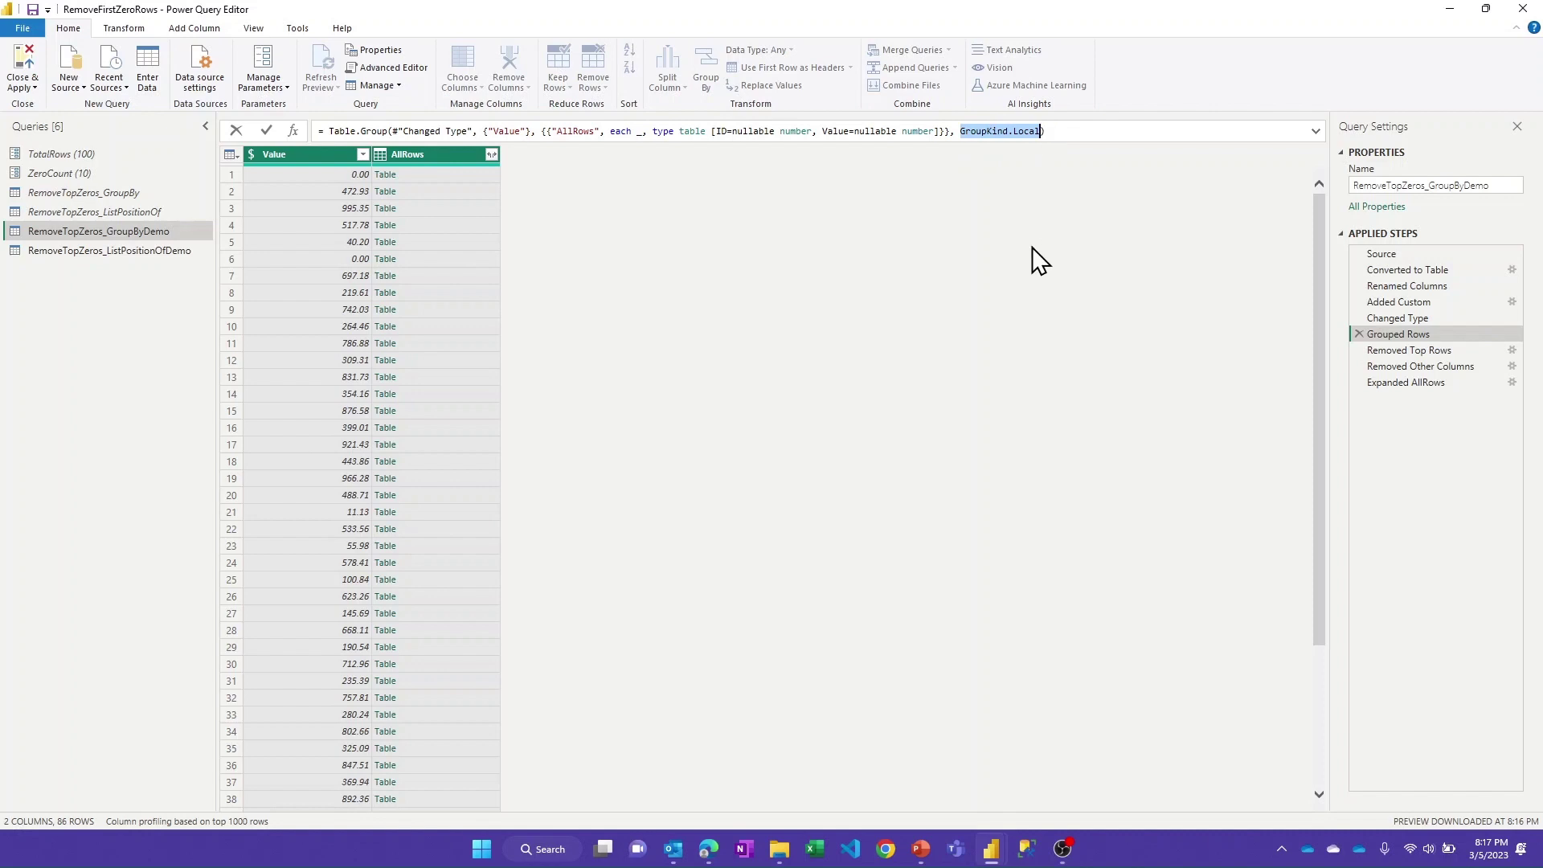
In the RemoveTopZeros_ListPositionOfDemo query, add a custom step that returns the Value column as a list with #"Changed Type"[Value].
{"action": "left_click", "coordinate": [154, 249]}
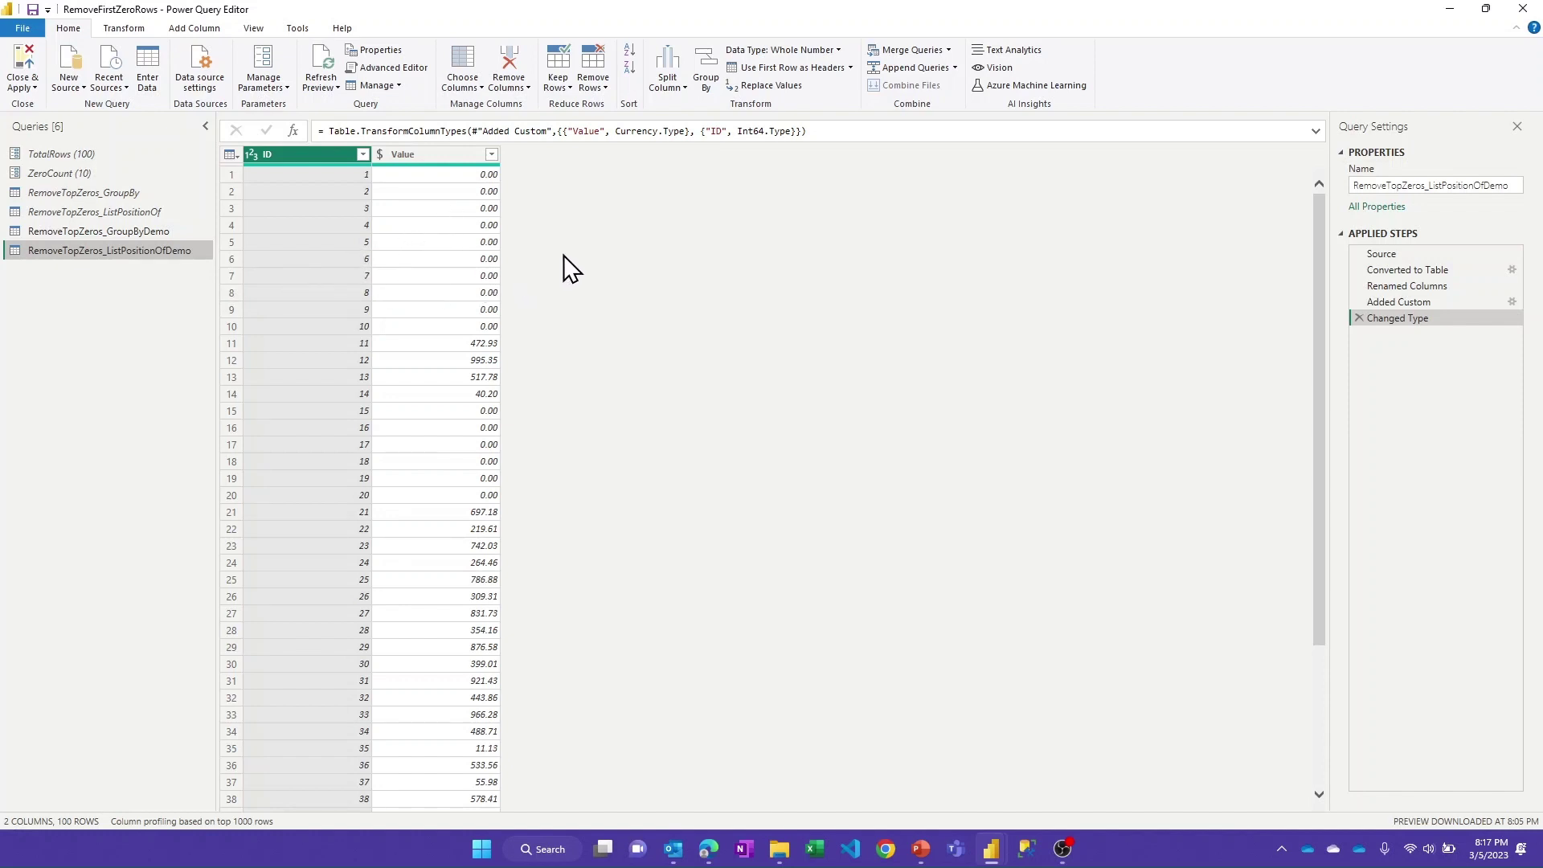
{"action": "left_click", "coordinate": [294, 130]}
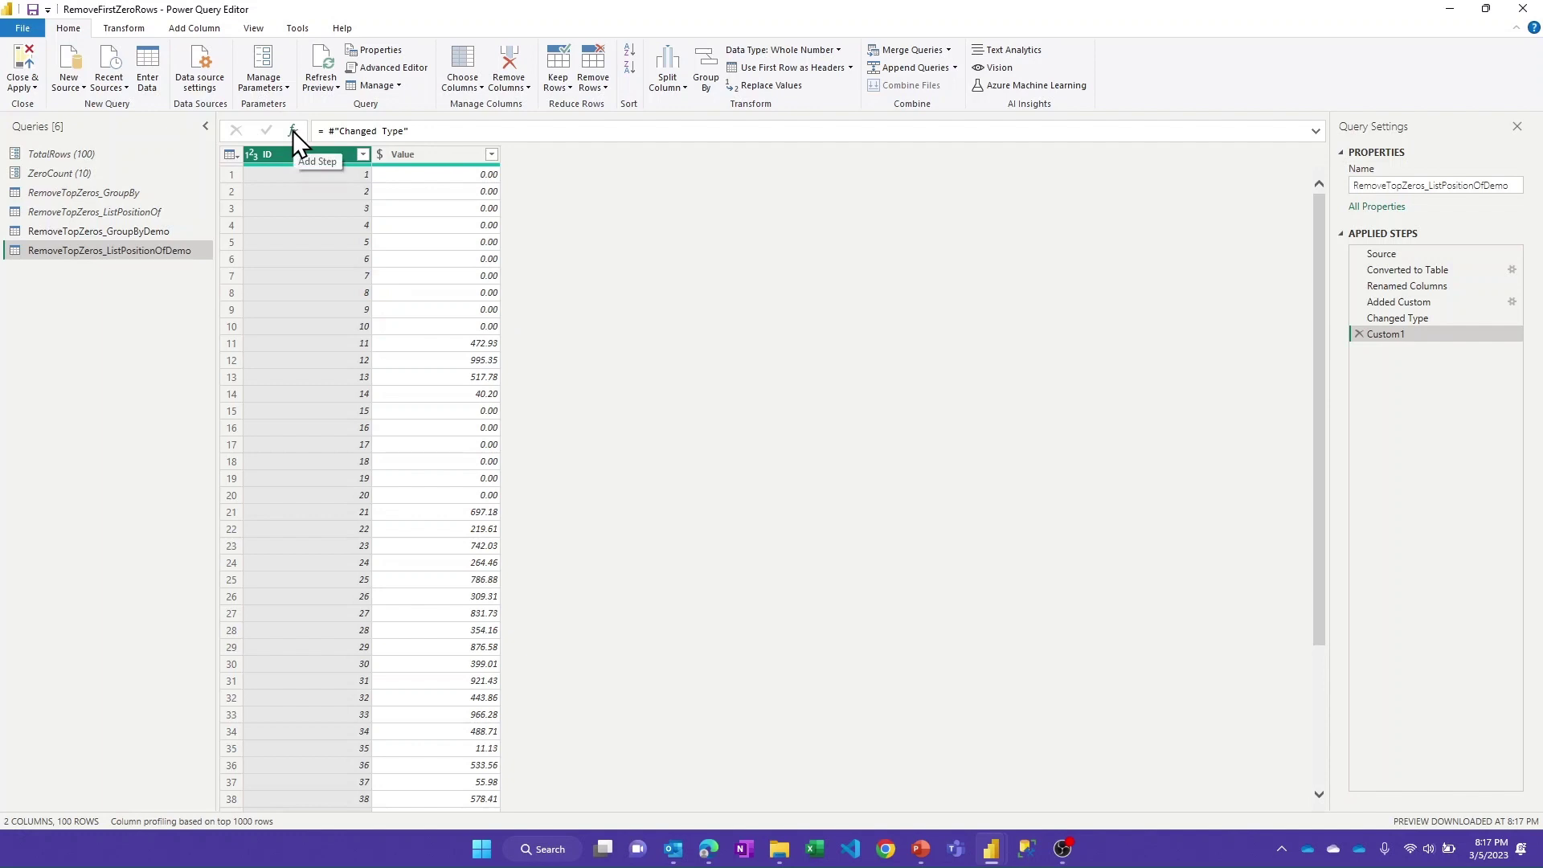
{"action": "left_click", "coordinate": [413, 133]}
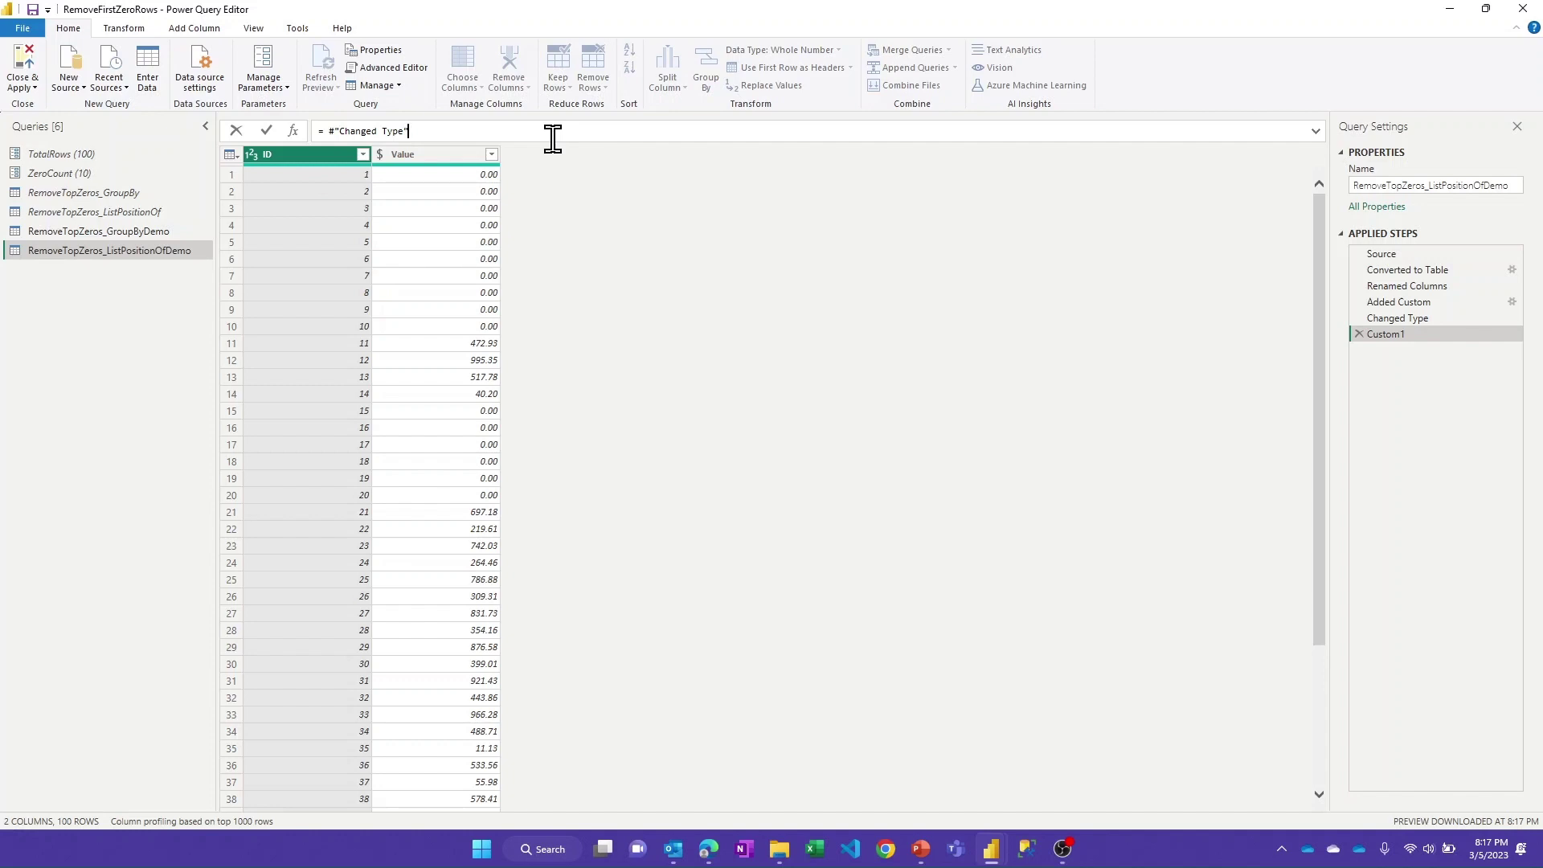
{"action": "type", "text": "[Value"}
{"action": "key", "text": "Return"}
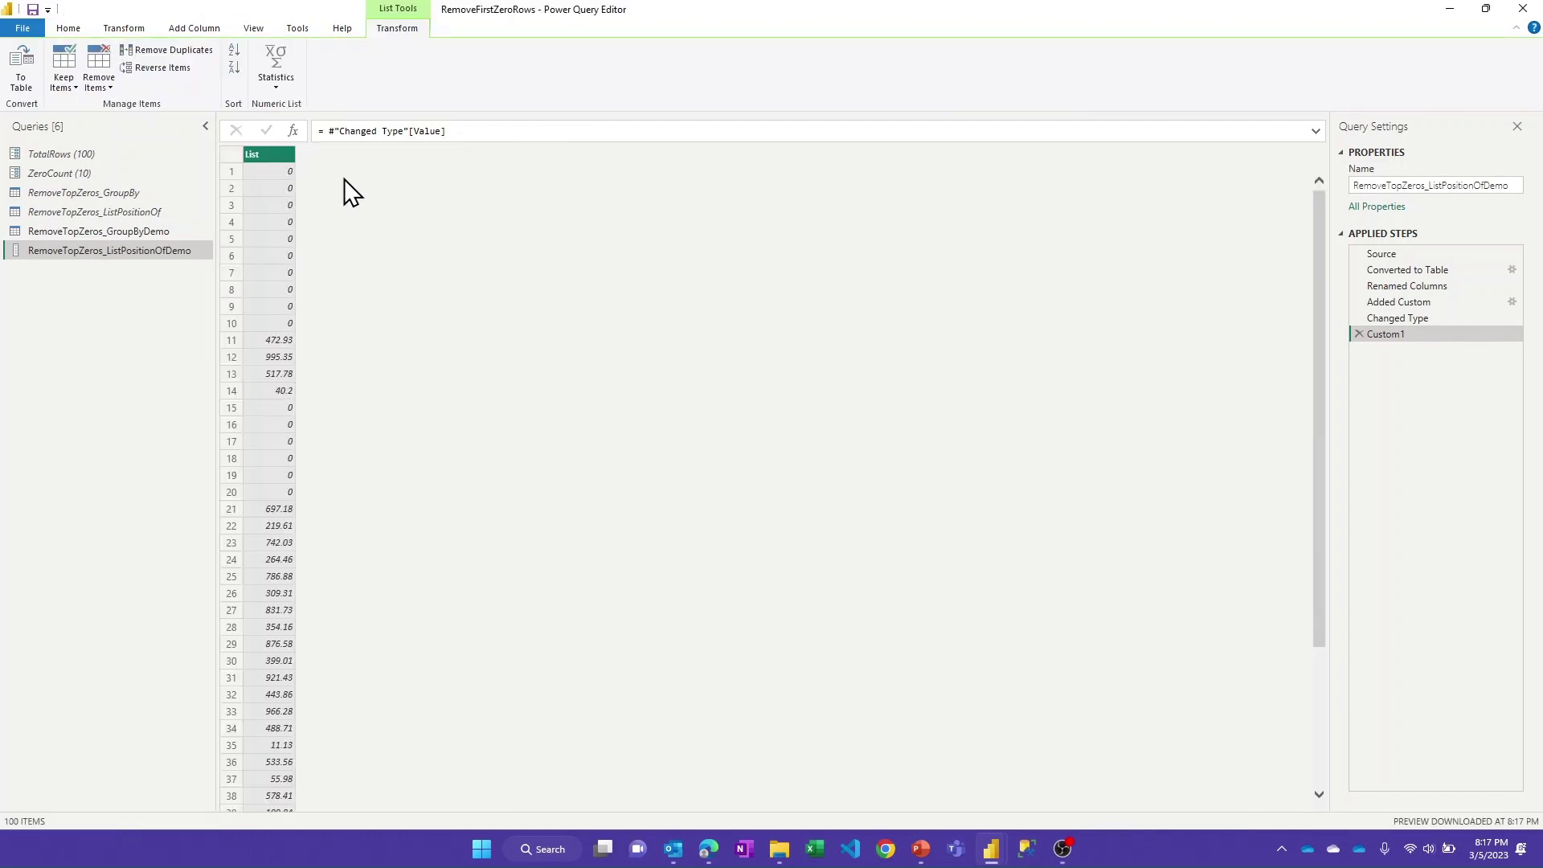
Wrap #"Changed Type"[Value] in the Custom1 formula with List.PositionOf and give 0 as the value argument.
{"action": "left_click", "coordinate": [327, 131]}
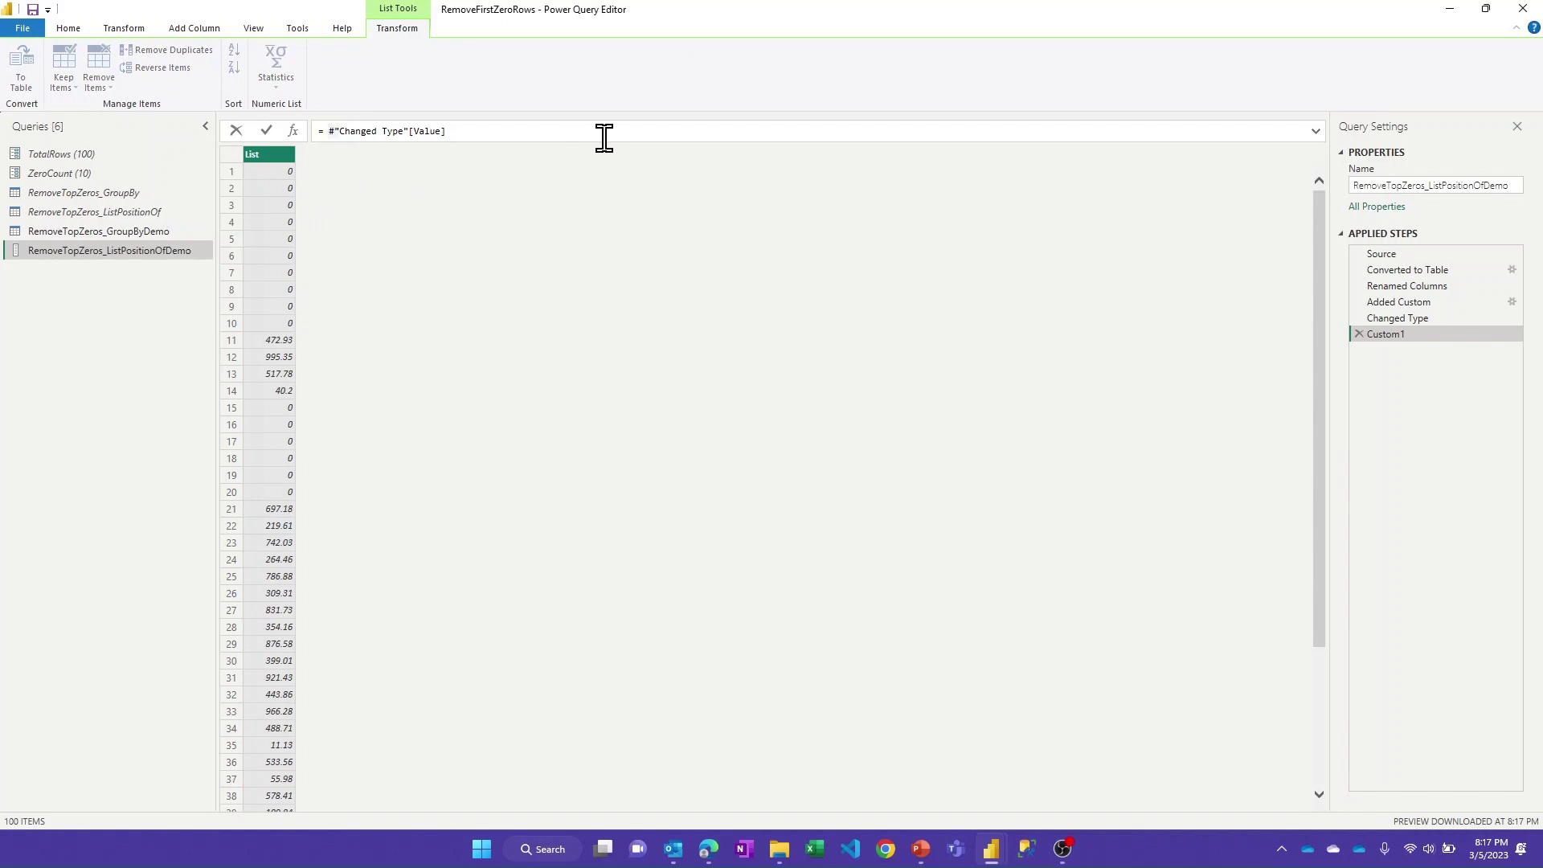
{"action": "type", "text": "List.Positio"}
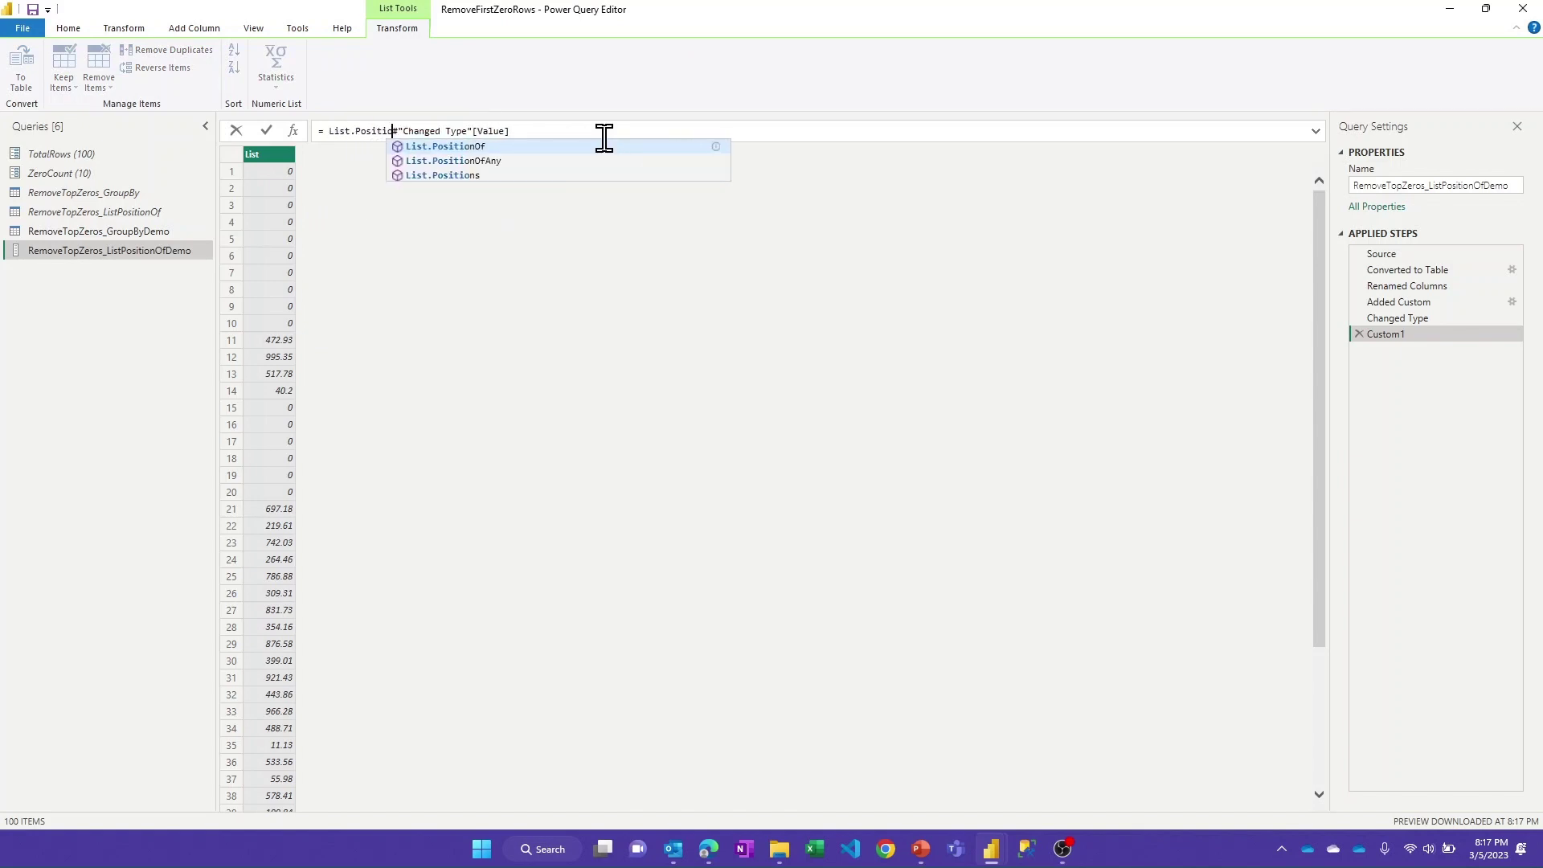
{"action": "type", "text": "nOf("}
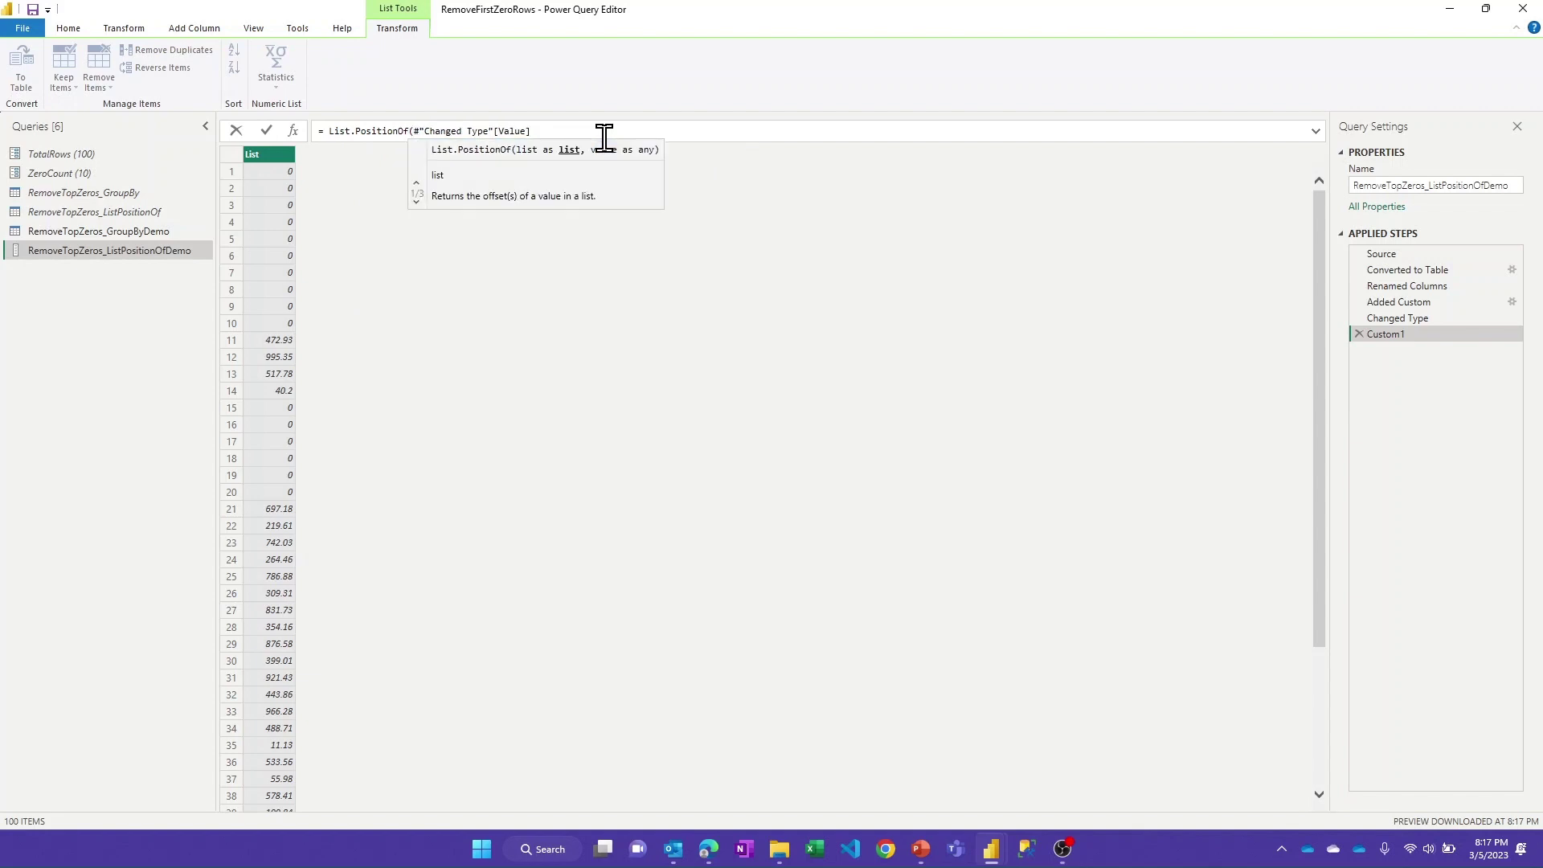
{"action": "left_click", "coordinate": [584, 132]}
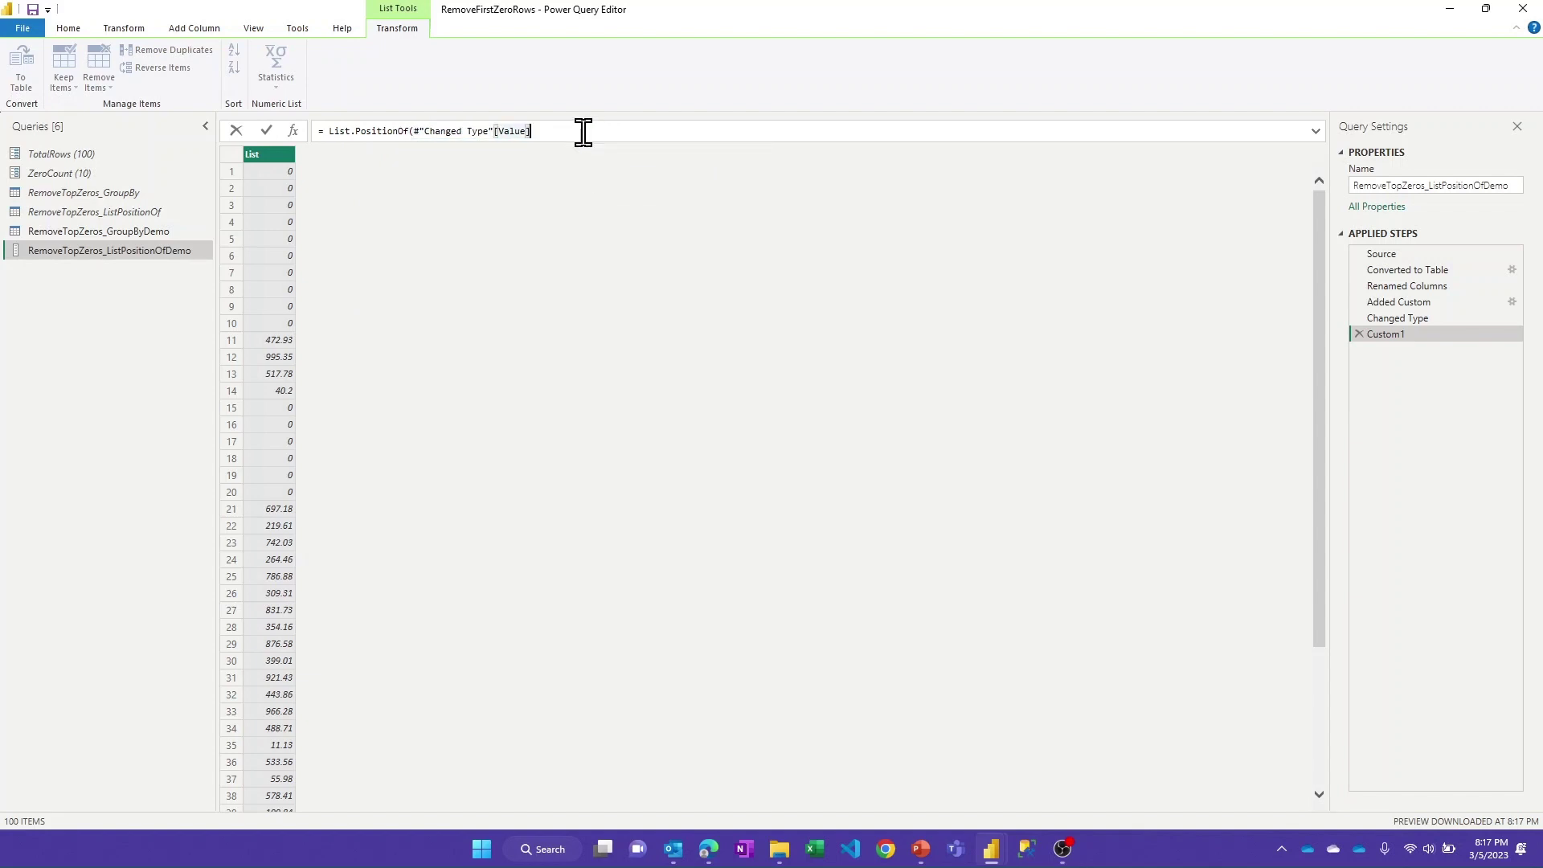
{"action": "type", "text": ", "}
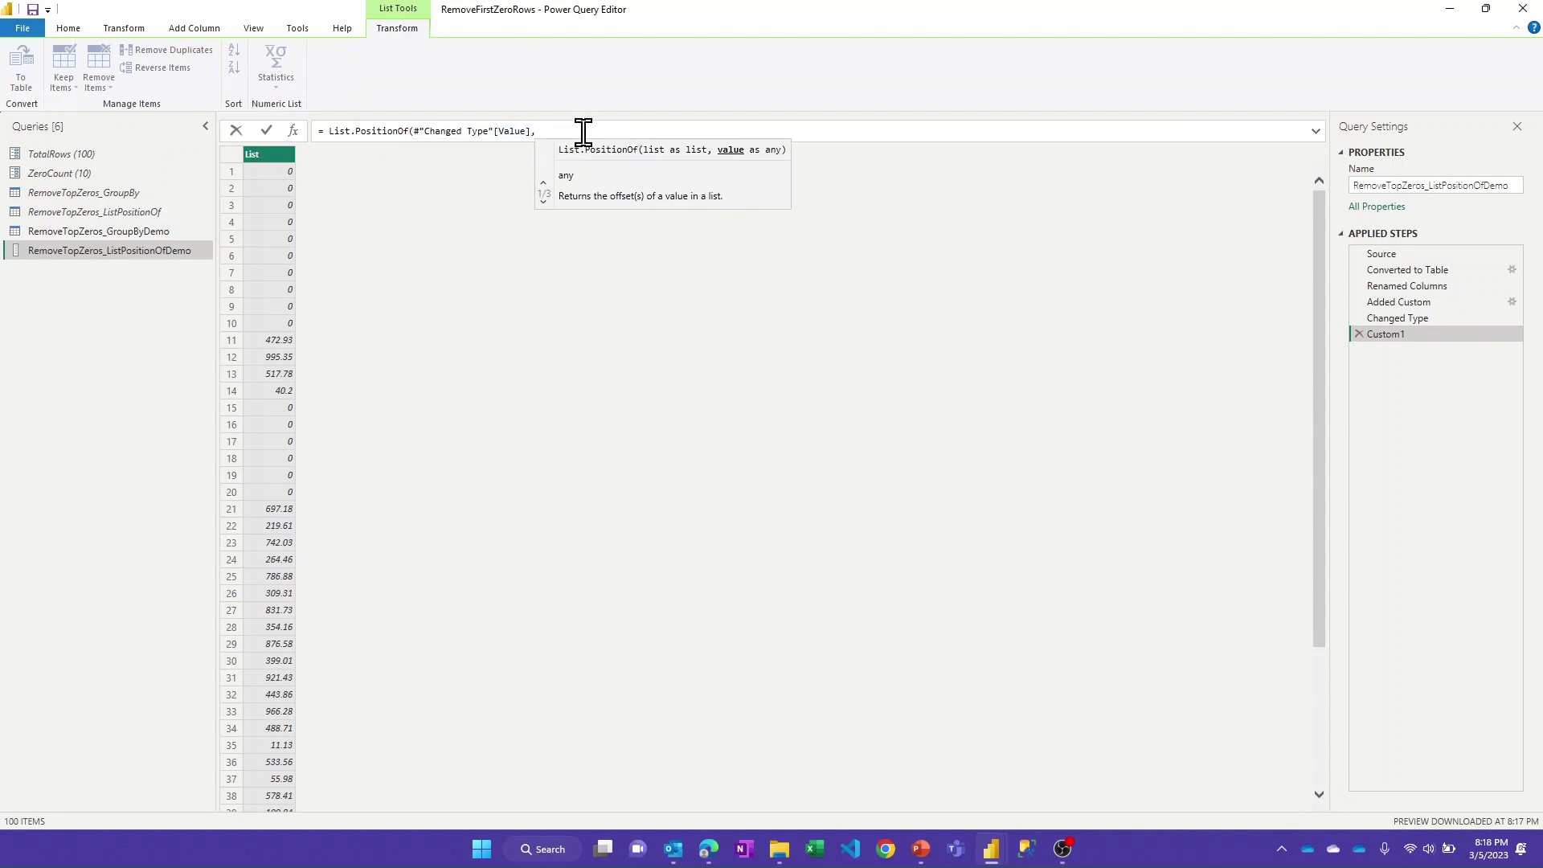
{"action": "type", "text": "0"}
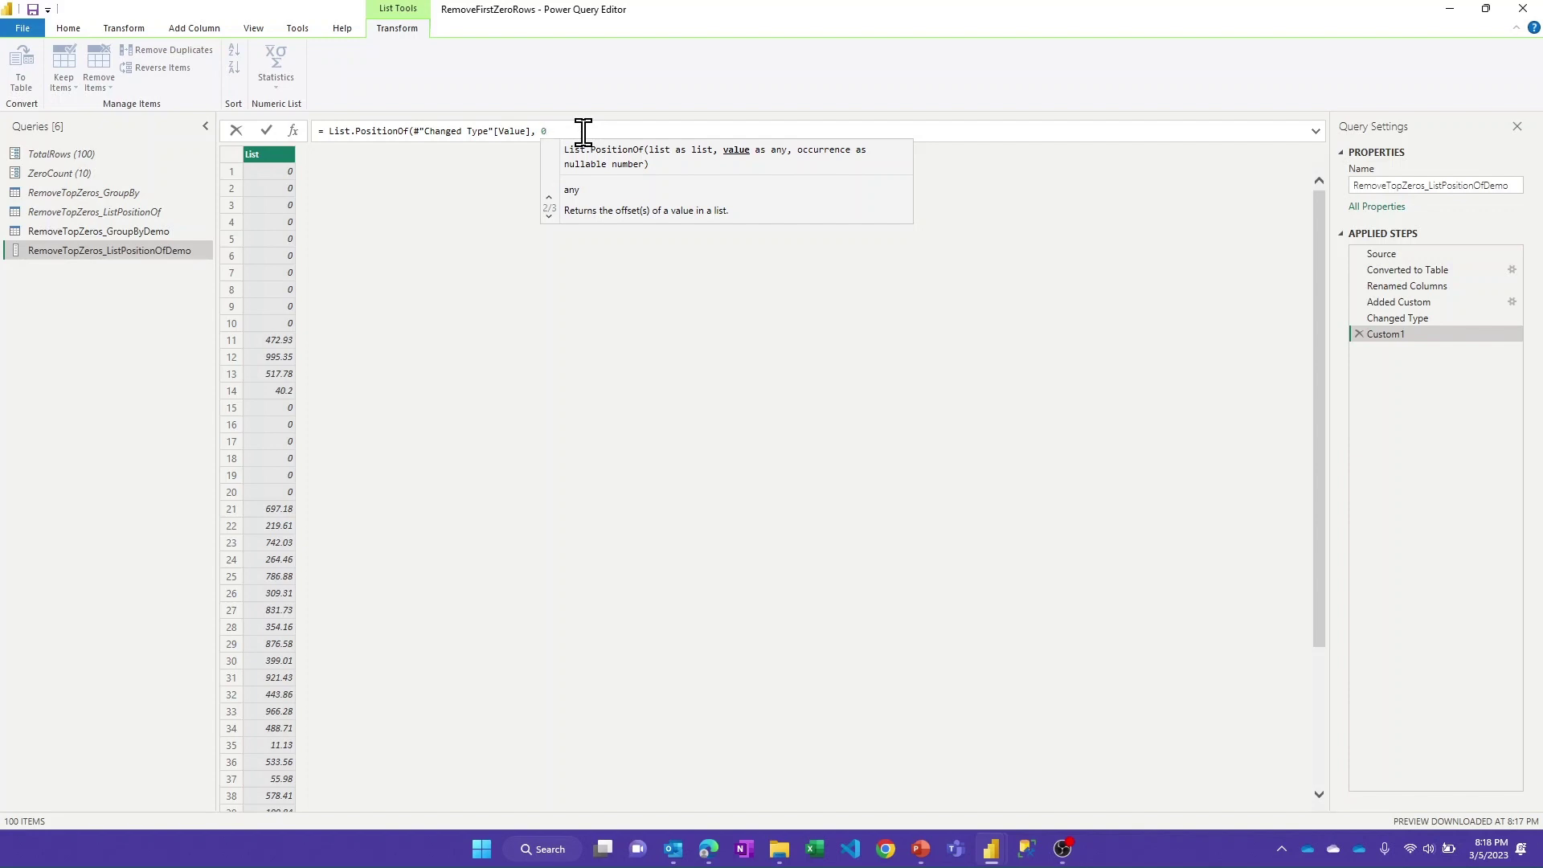
{"action": "type", "text": ","}
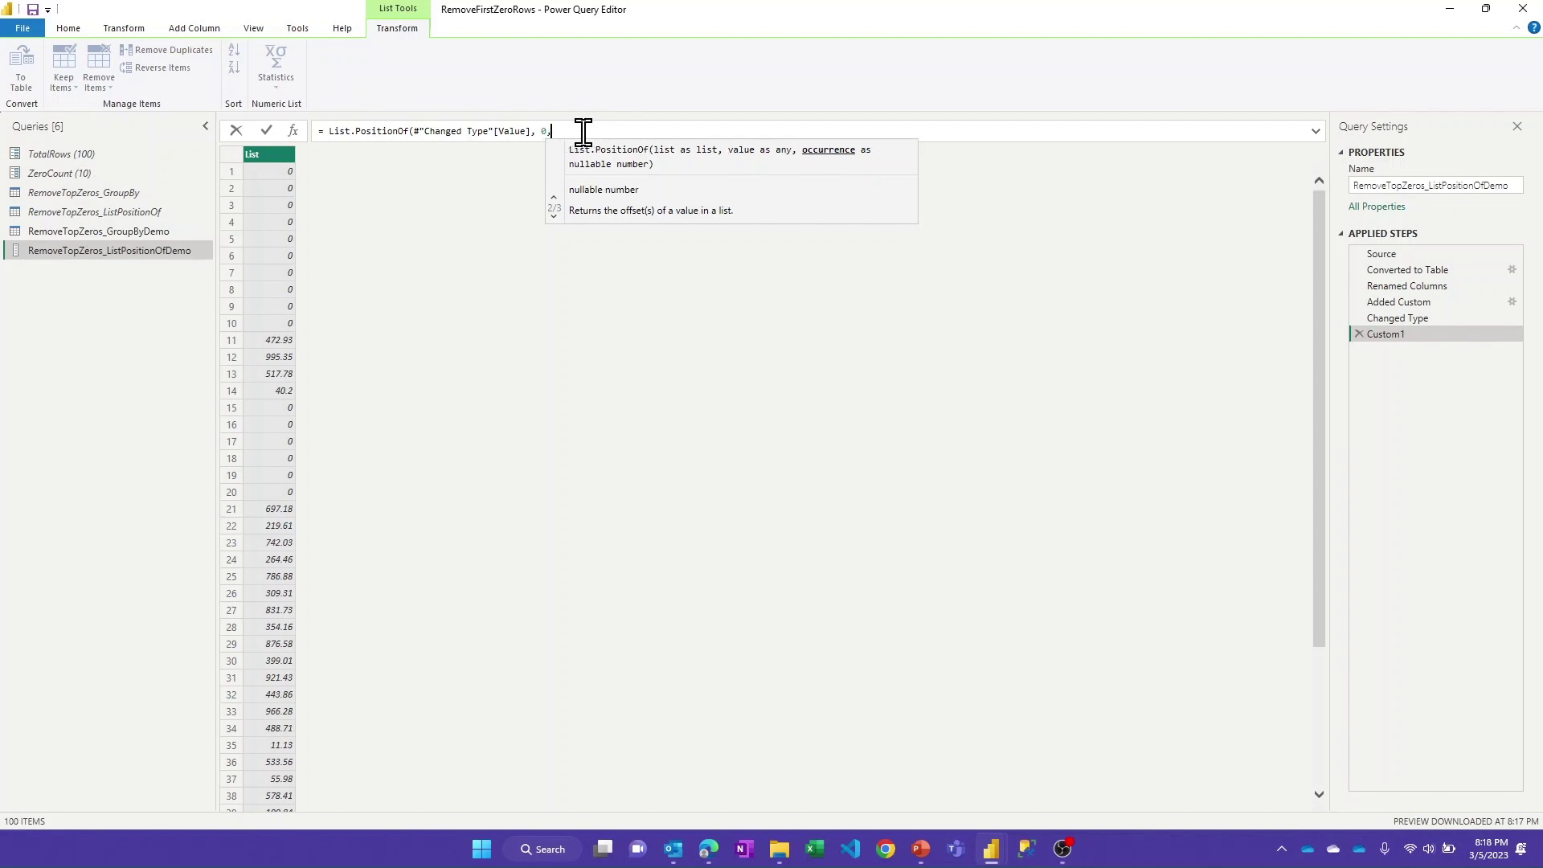
{"action": "key", "text": "Return"}
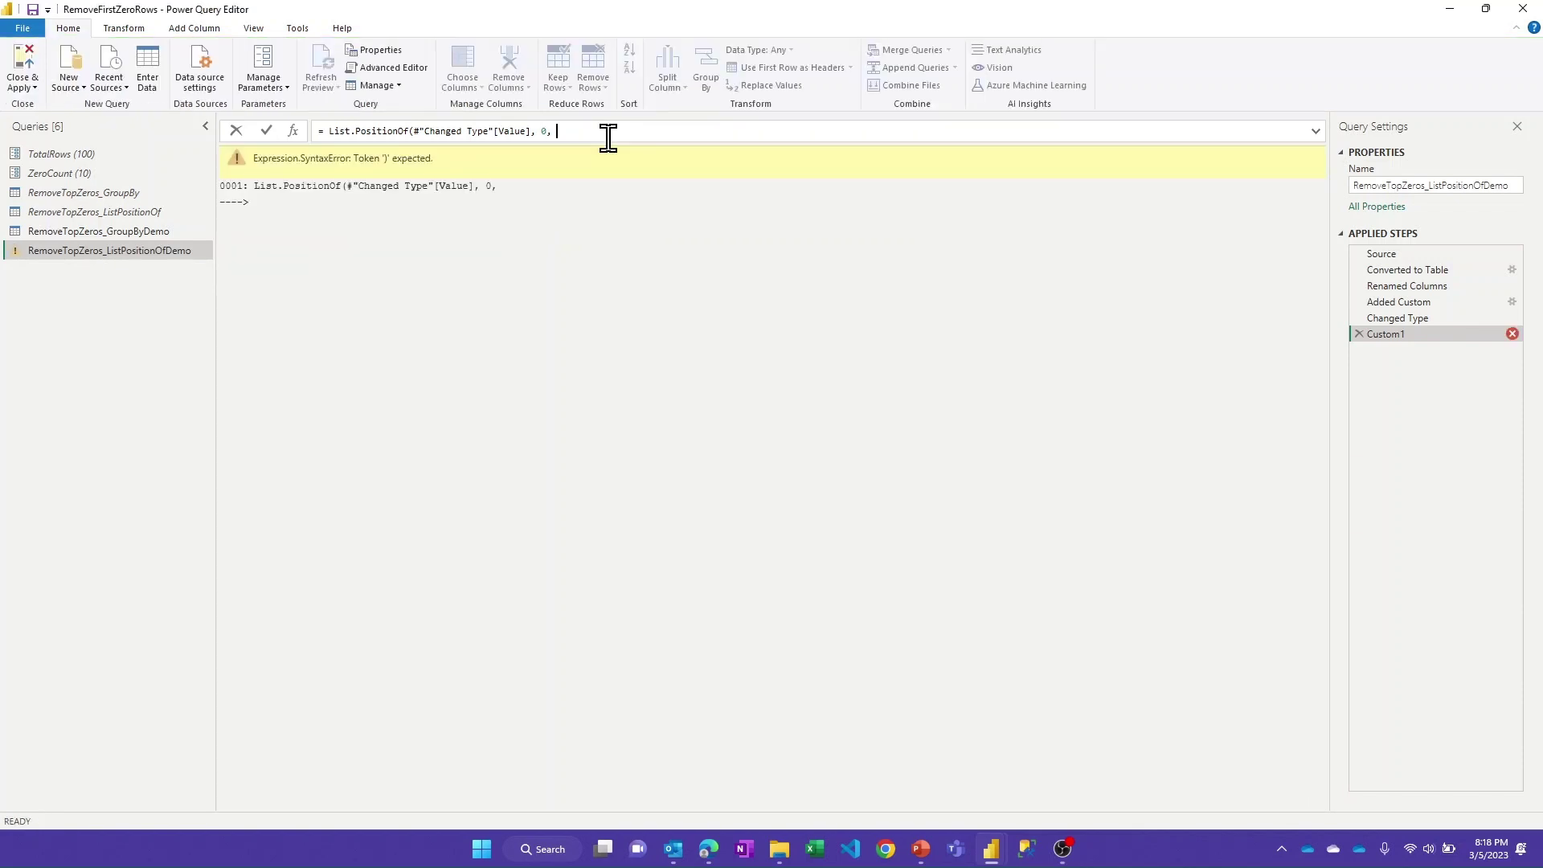
Add Occurrence.First as the occurrence argument of List.PositionOf and begin the equation criteria function with parameter x.
{"action": "type", "text": "Occu"}
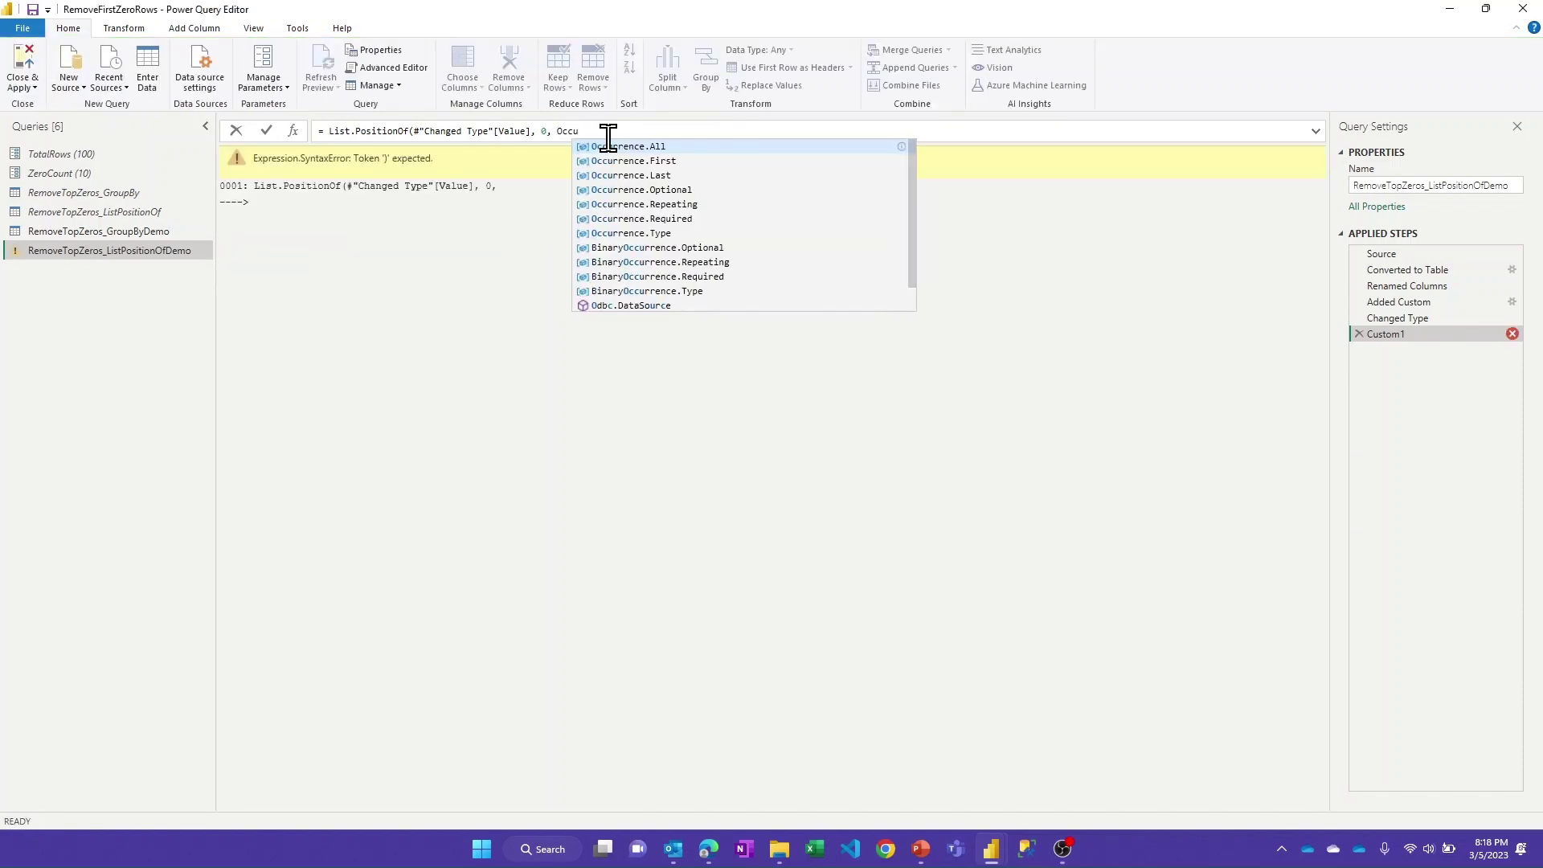
{"action": "left_click", "coordinate": [623, 163]}
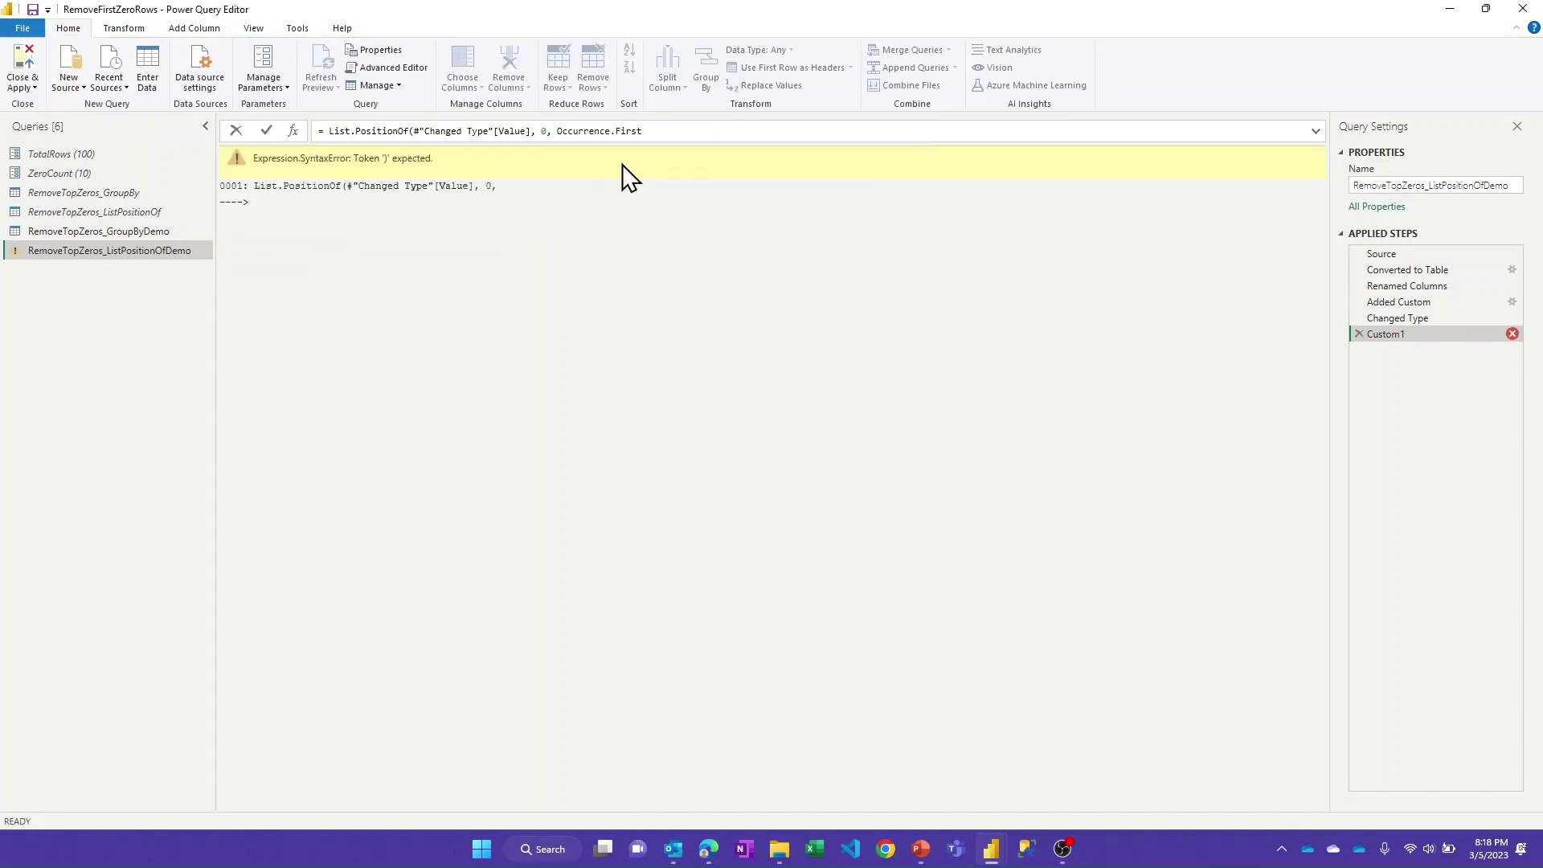
{"action": "type", "text": ", "}
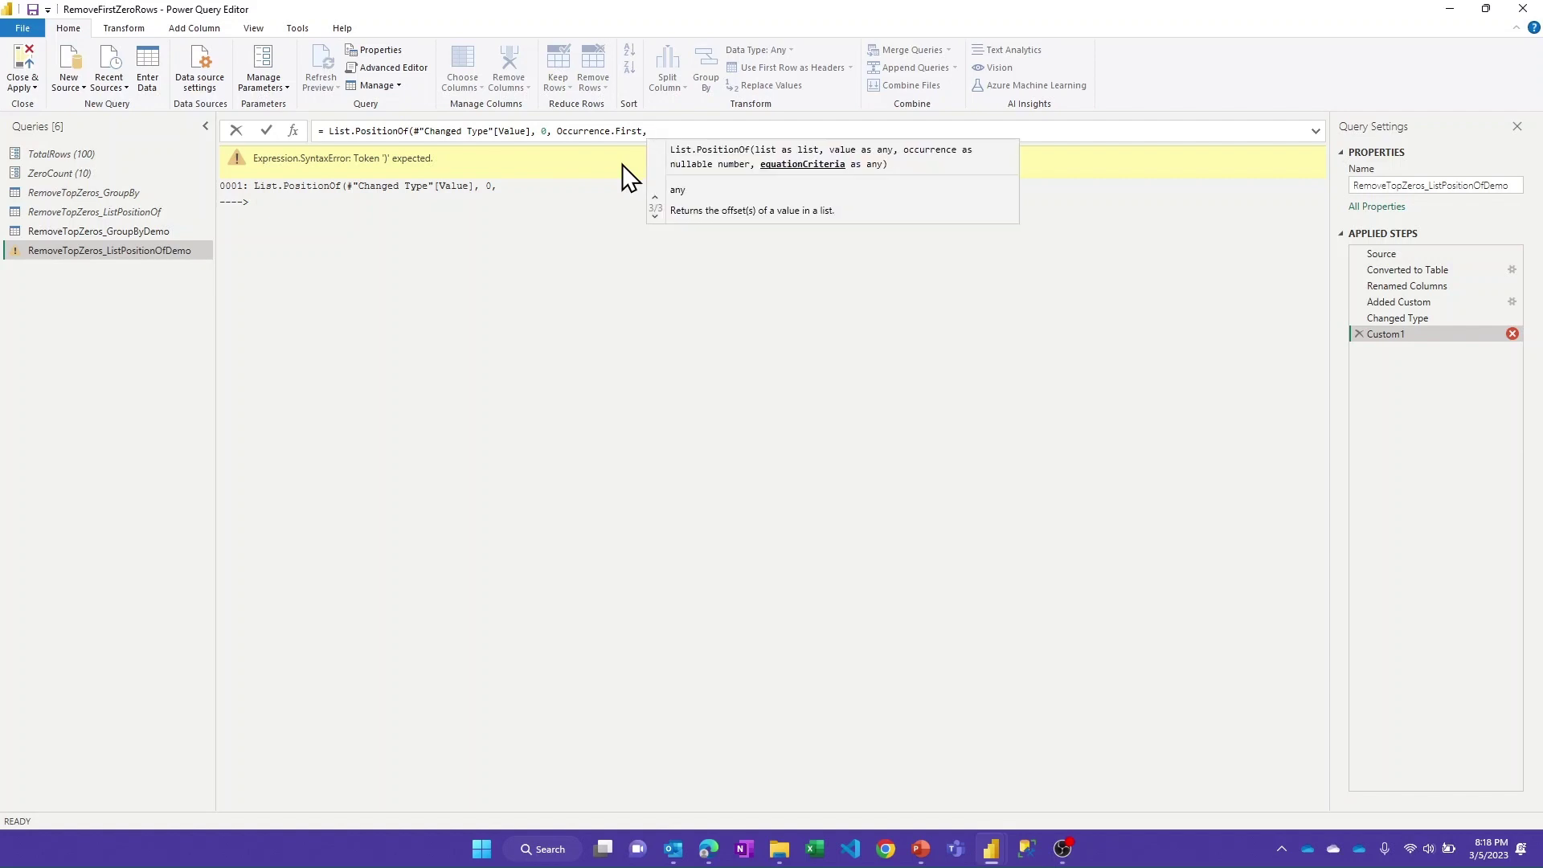
{"action": "type", "text": "("}
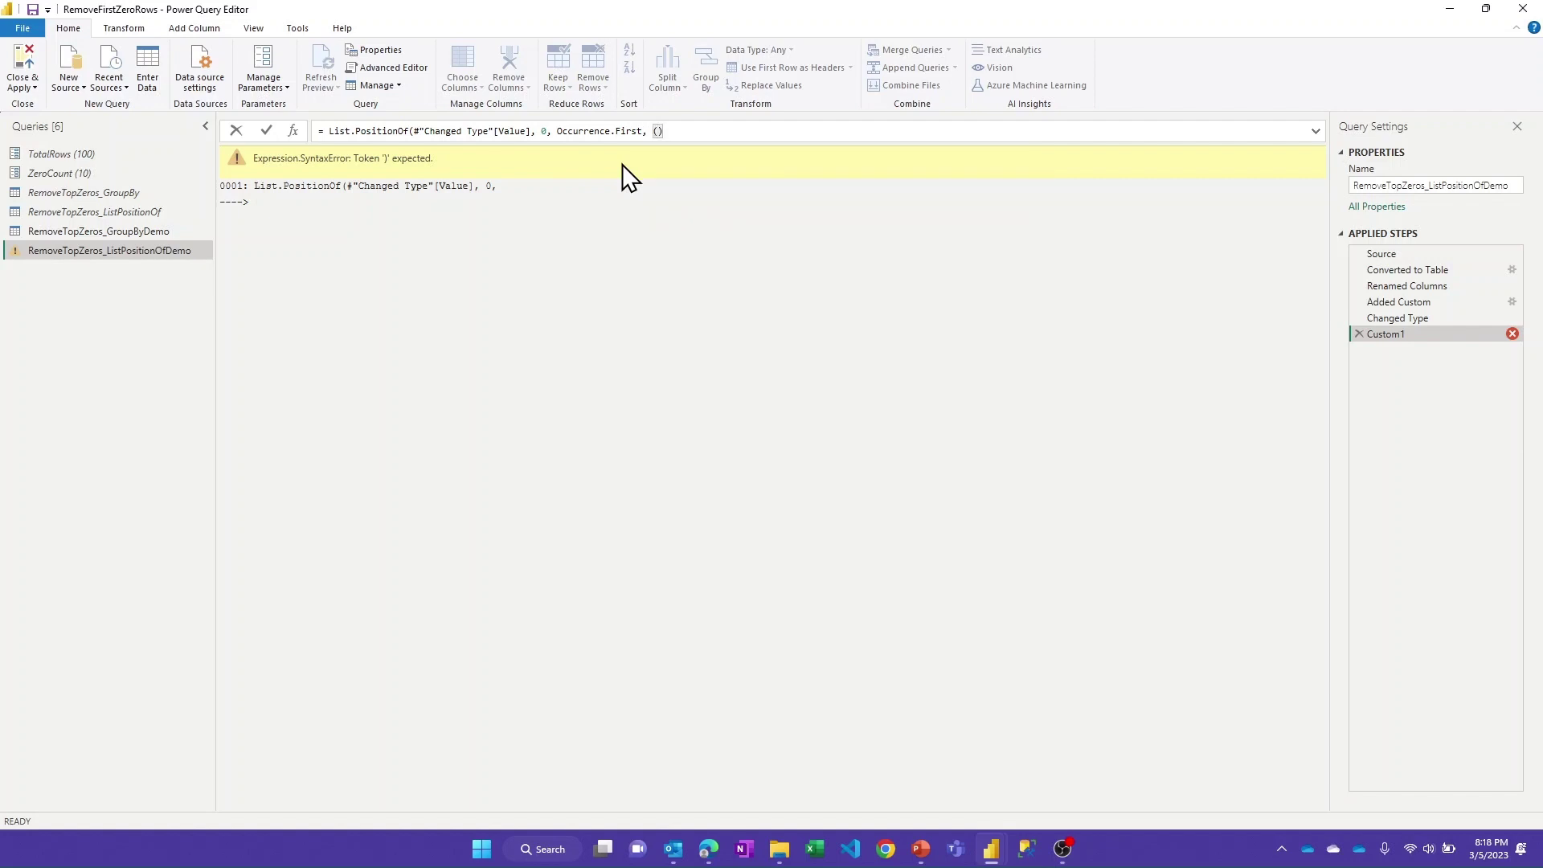
{"action": "type", "text": "x"}
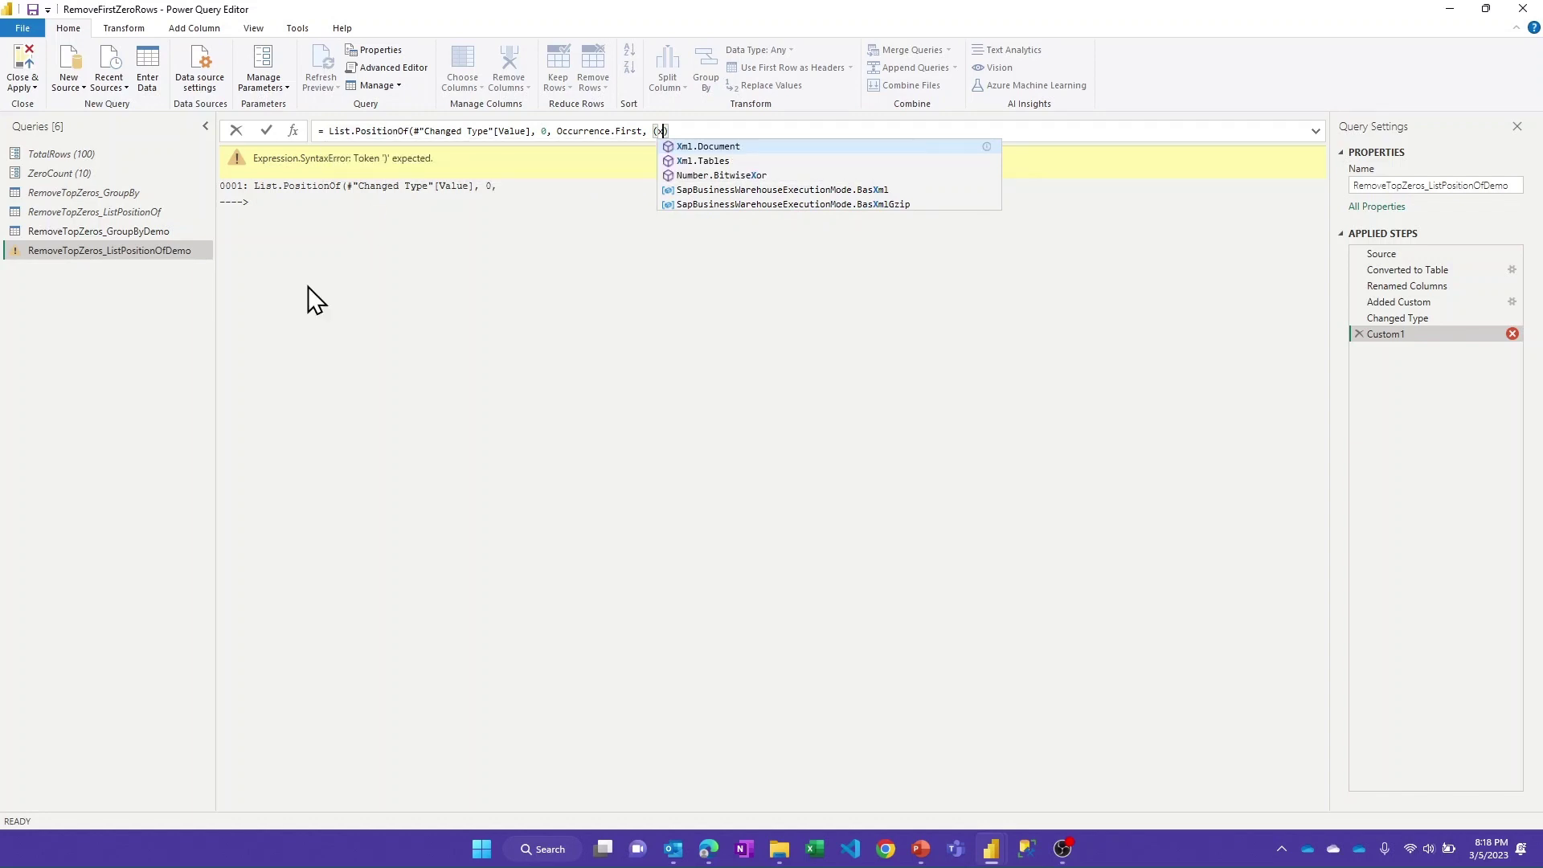
Create a blank query with the formula = List.PositionOf and review the function's documentation and its occurrence options.
{"action": "right_click", "coordinate": [113, 278]}
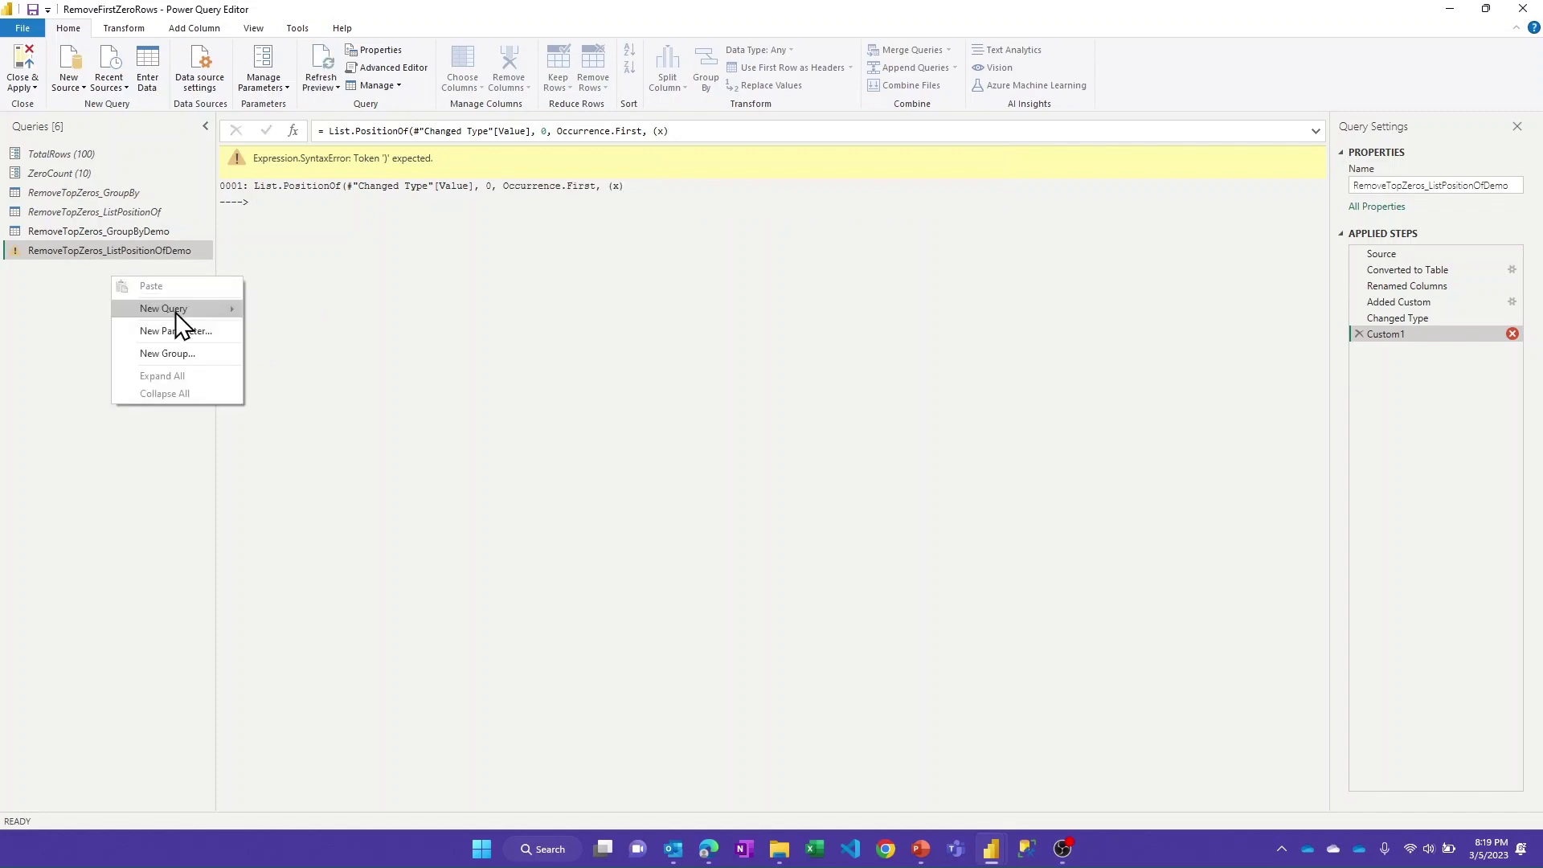
{"action": "mouse_move", "coordinate": [175, 311]}
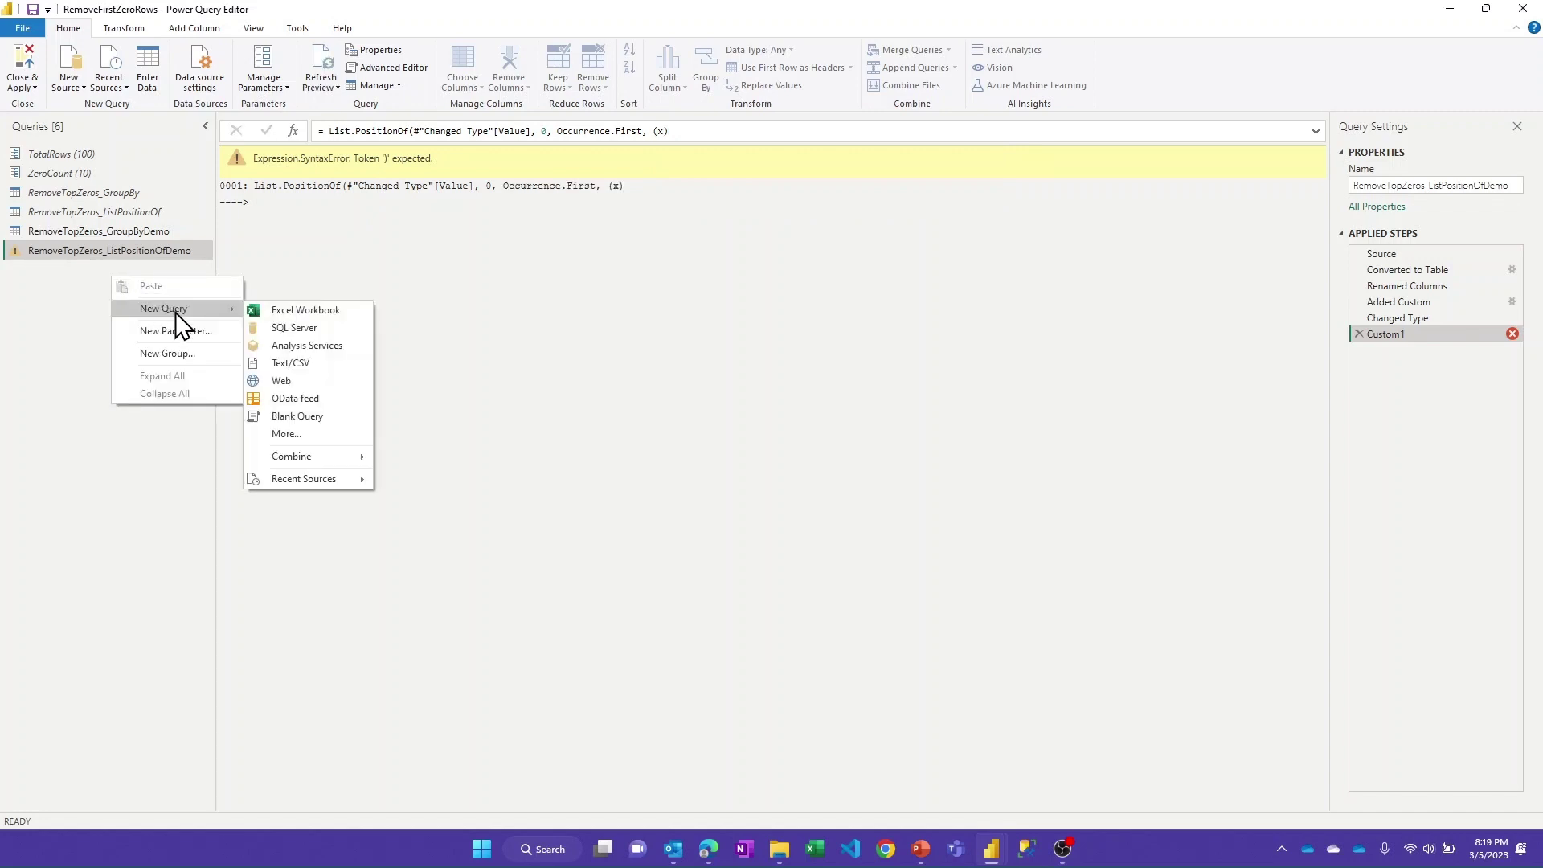
{"action": "left_click", "coordinate": [306, 418]}
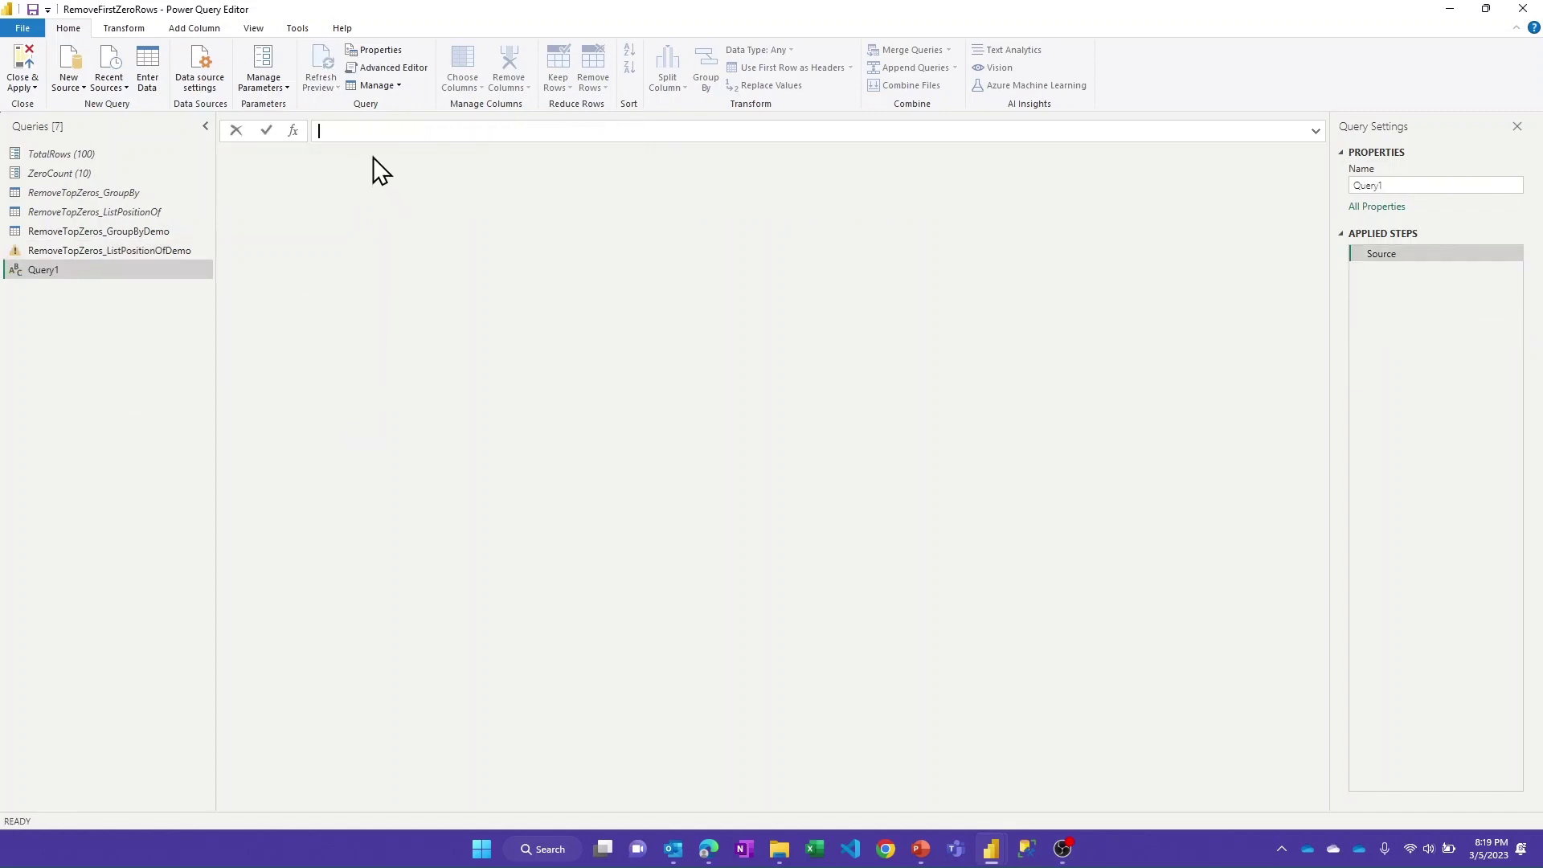
{"action": "type", "text": "= List."}
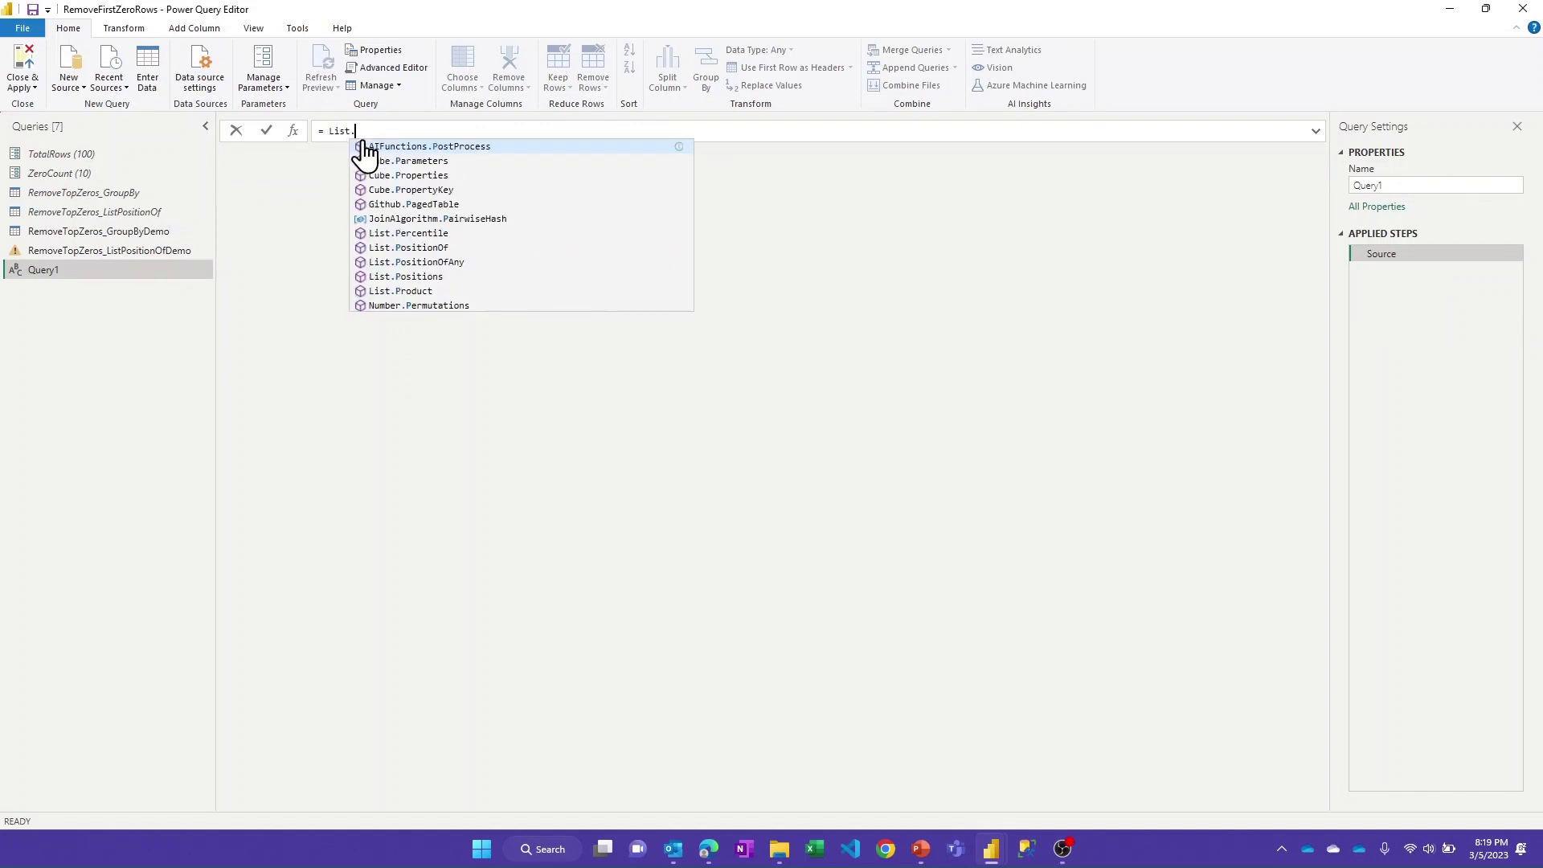
{"action": "type", "text": "PositionOf"}
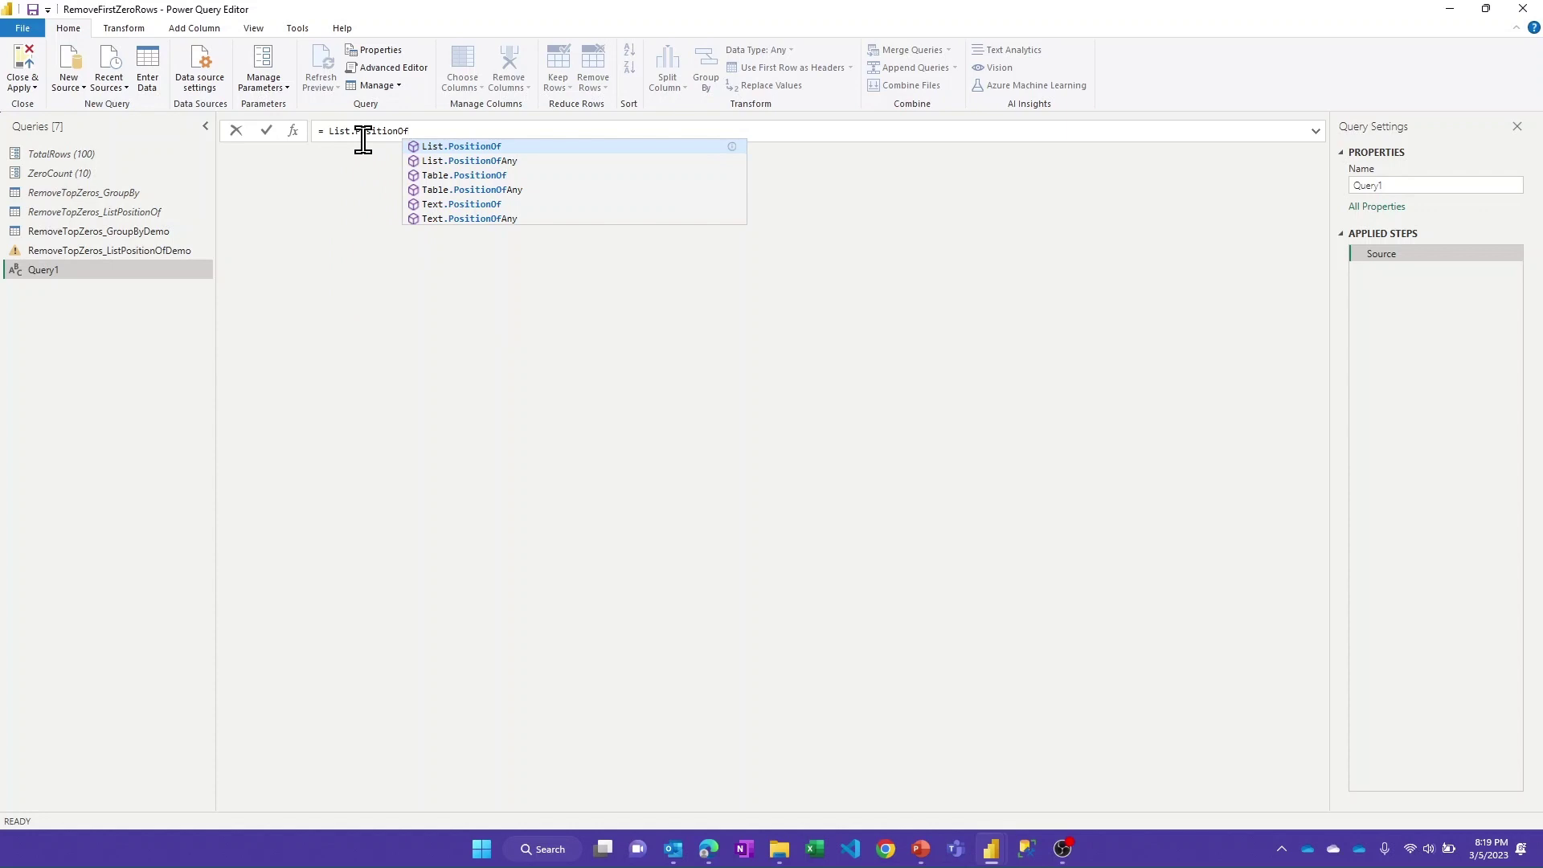
{"action": "key", "text": "Return"}
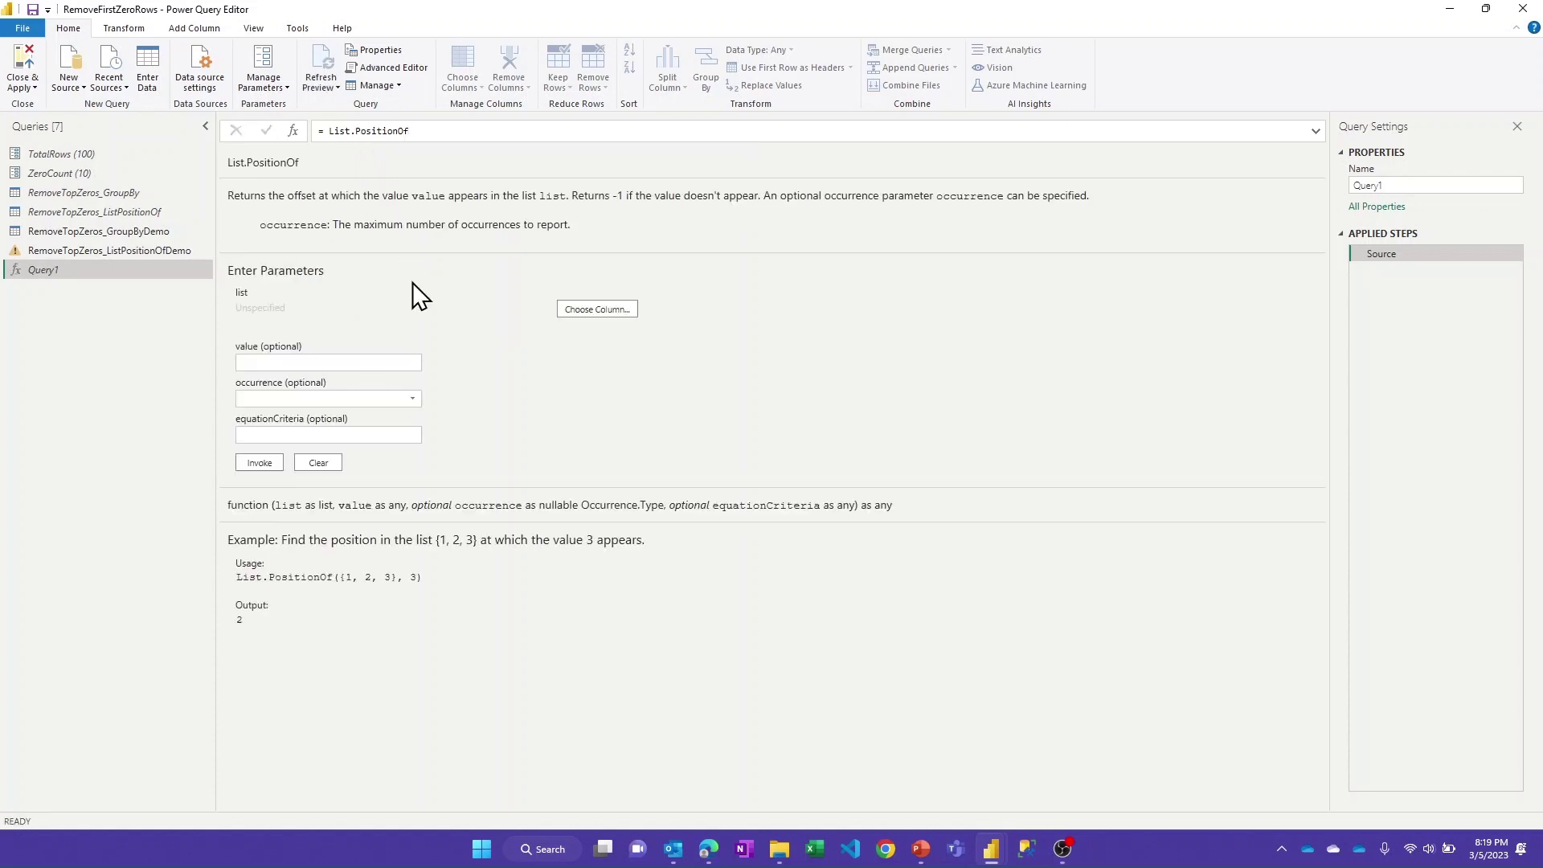
{"action": "left_click", "coordinate": [410, 400]}
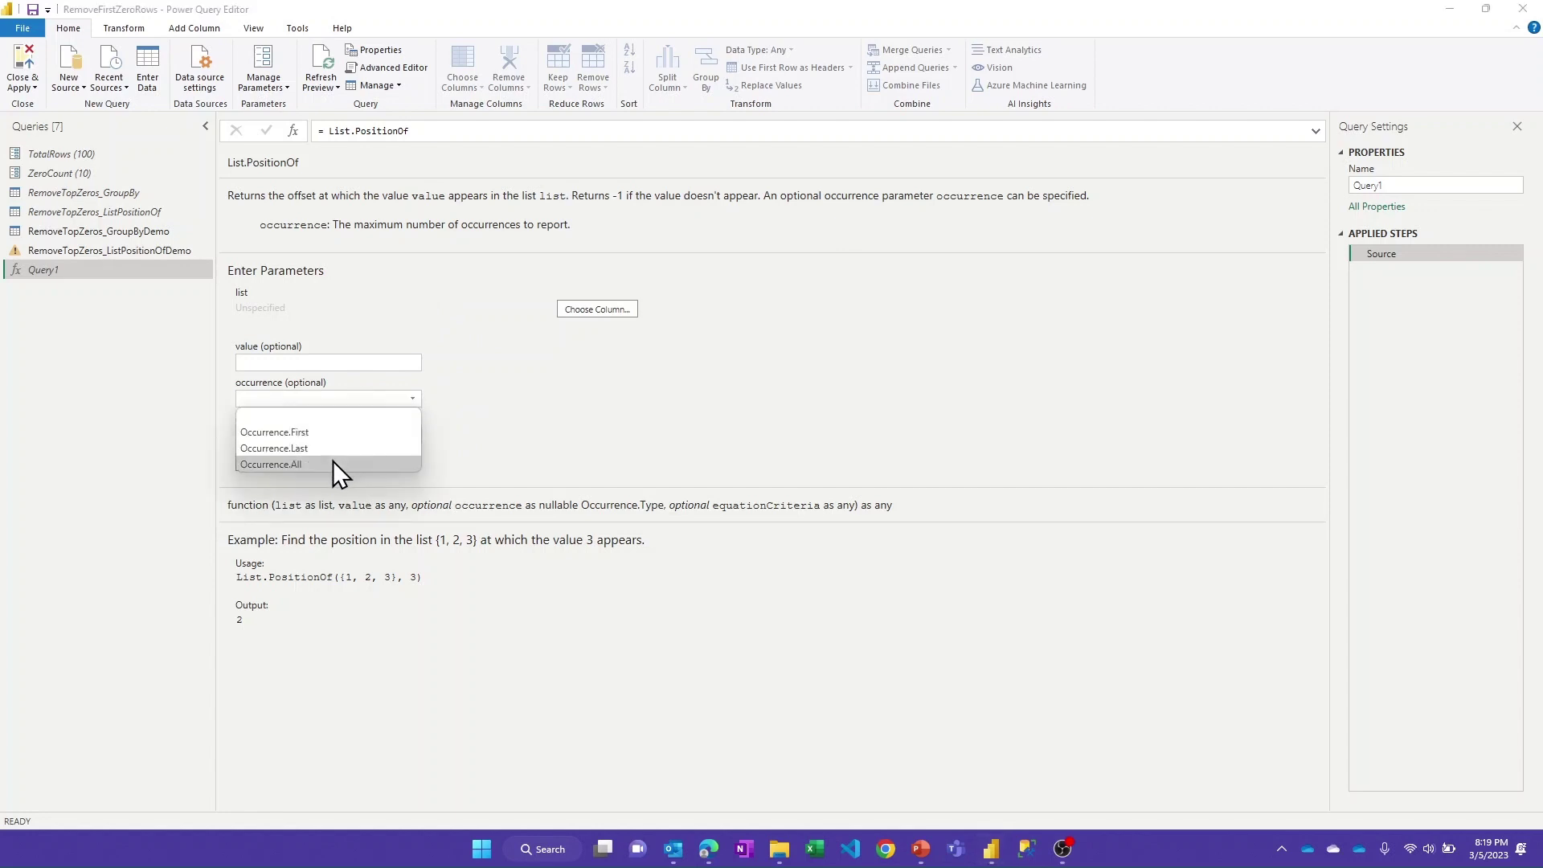
{"action": "left_click", "coordinate": [485, 404]}
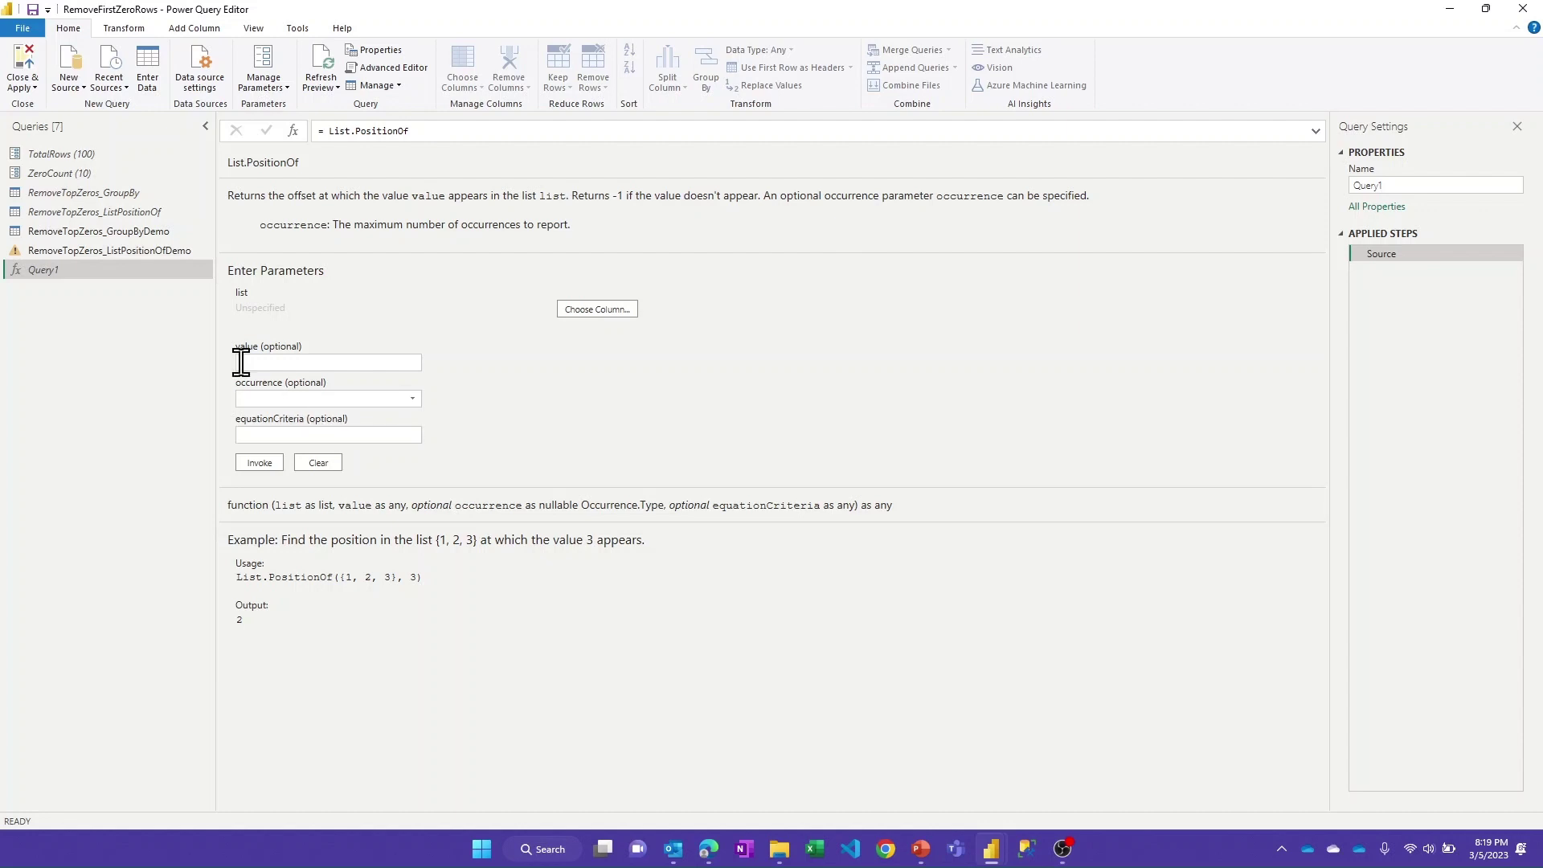
In the RemoveTopZeros_ListPositionOfDemo query, complete and commit the List.PositionOf equation criteria as (x, y) => x<>y.
{"action": "left_click", "coordinate": [127, 253]}
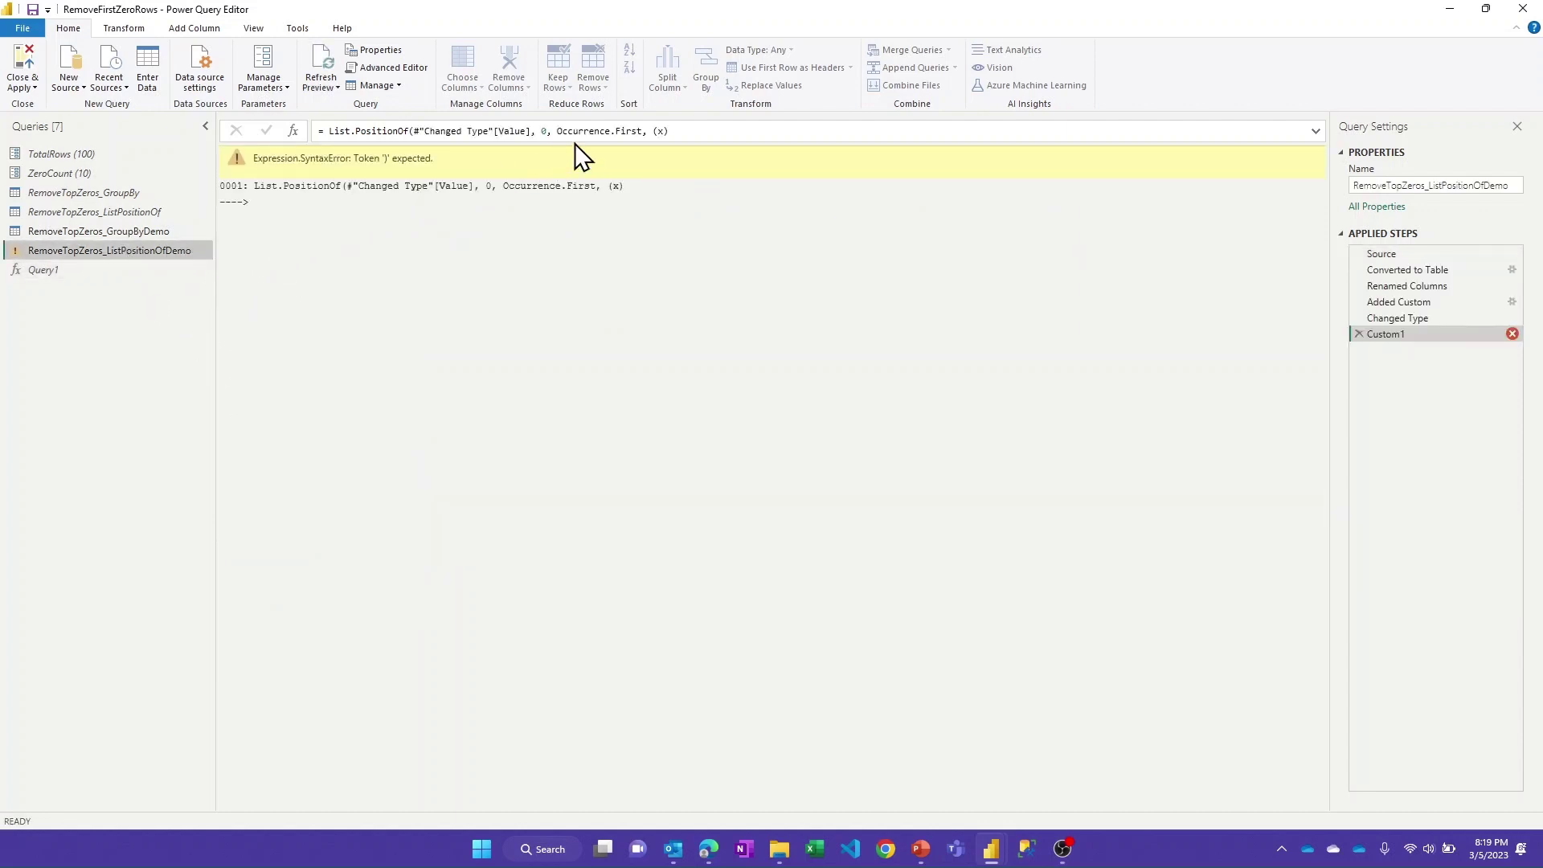
{"action": "left_click", "coordinate": [666, 132]}
{"action": "type", "text": ", y"}
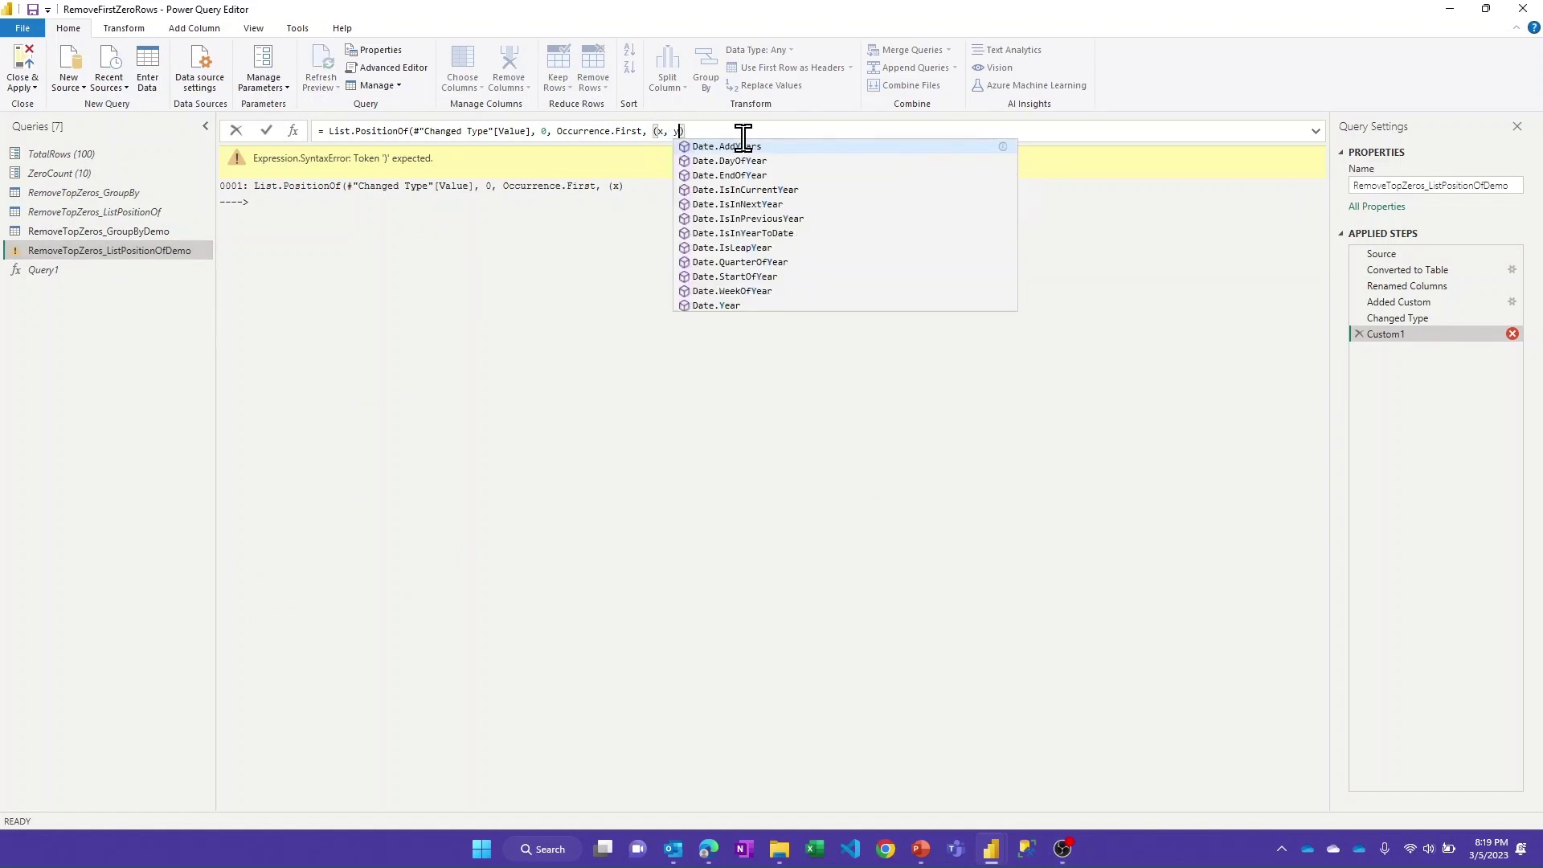
{"action": "left_click", "coordinate": [689, 131]}
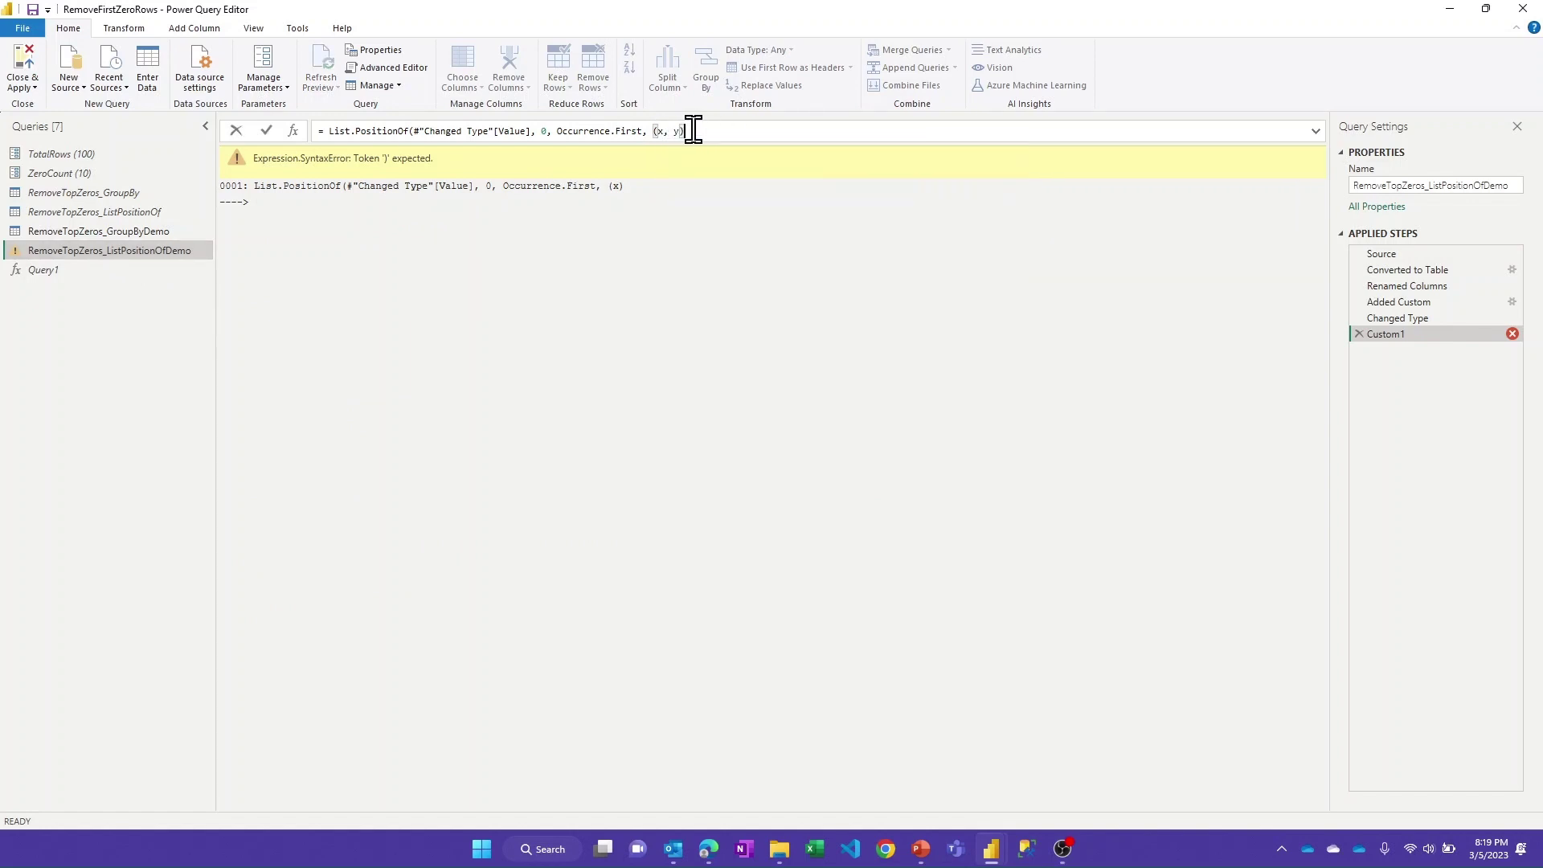
{"action": "type", "text": "=>"}
{"action": "type", "text": "x"}
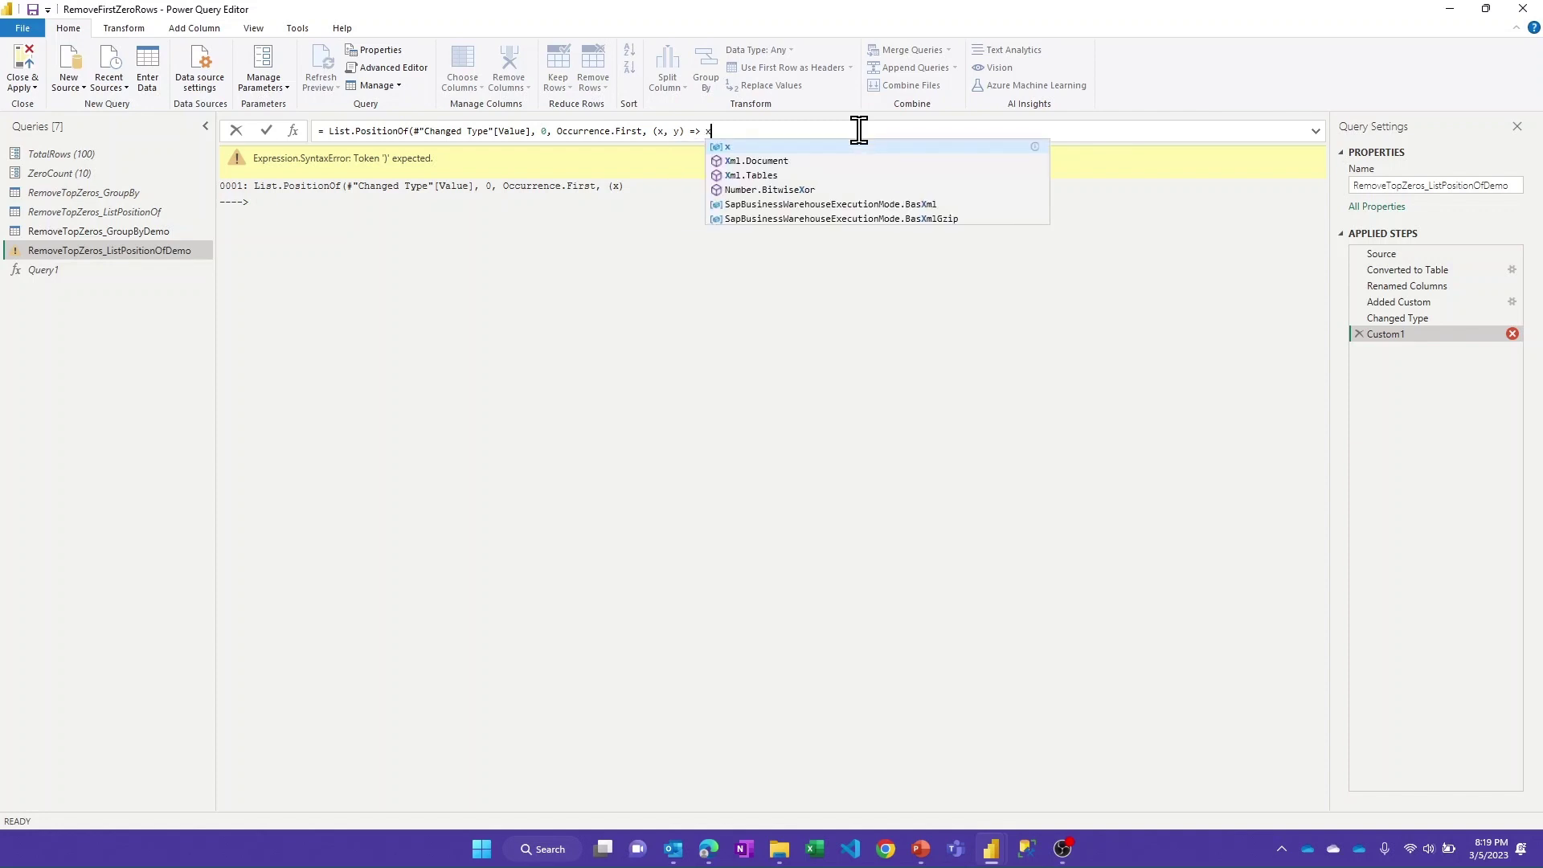
{"action": "type", "text": "<>"}
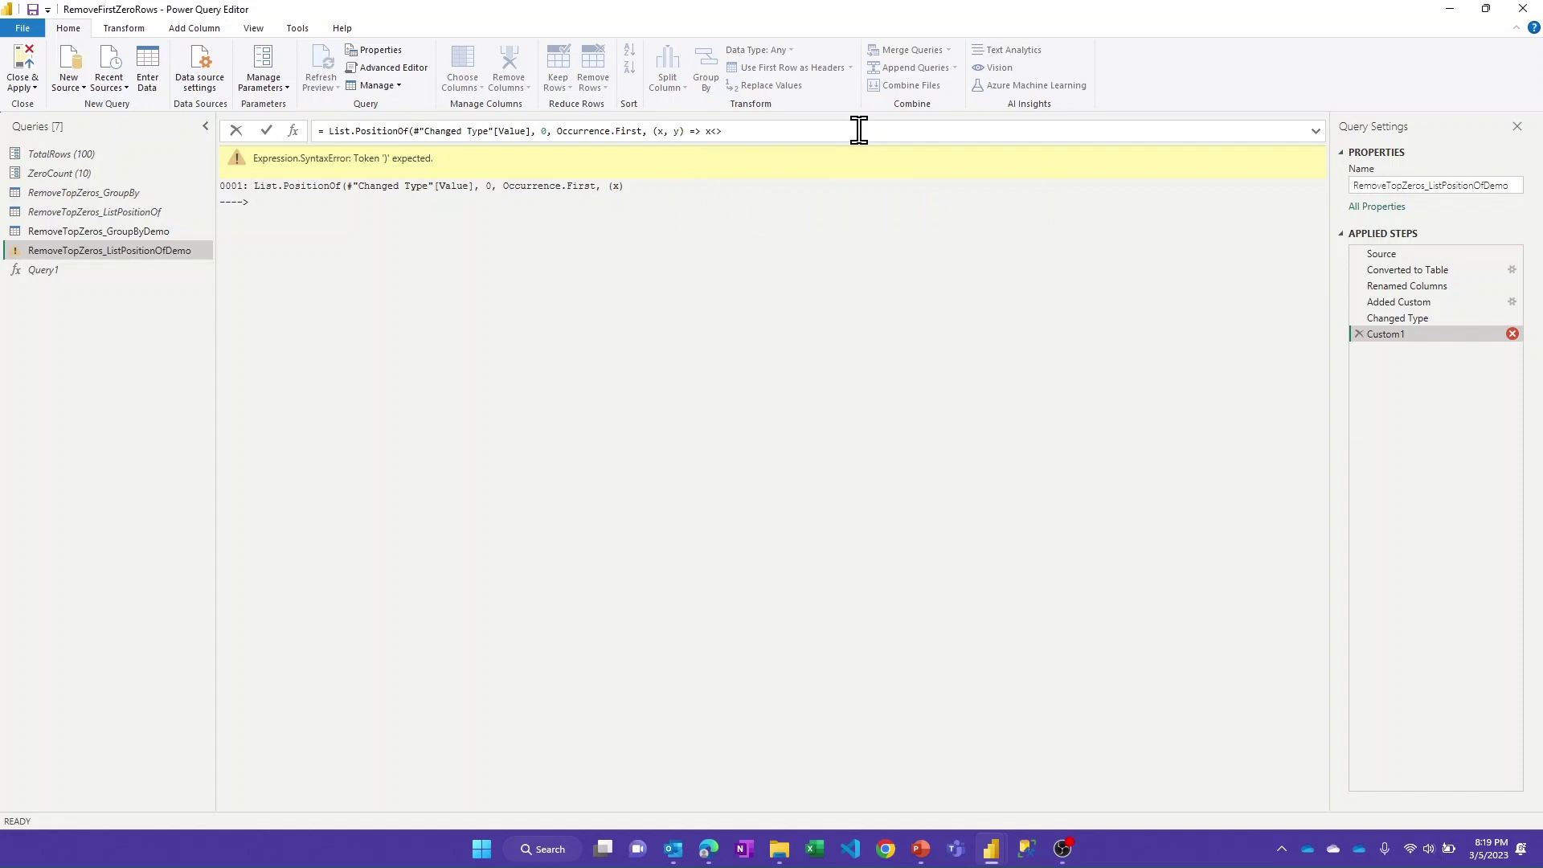
{"action": "type", "text": "y"}
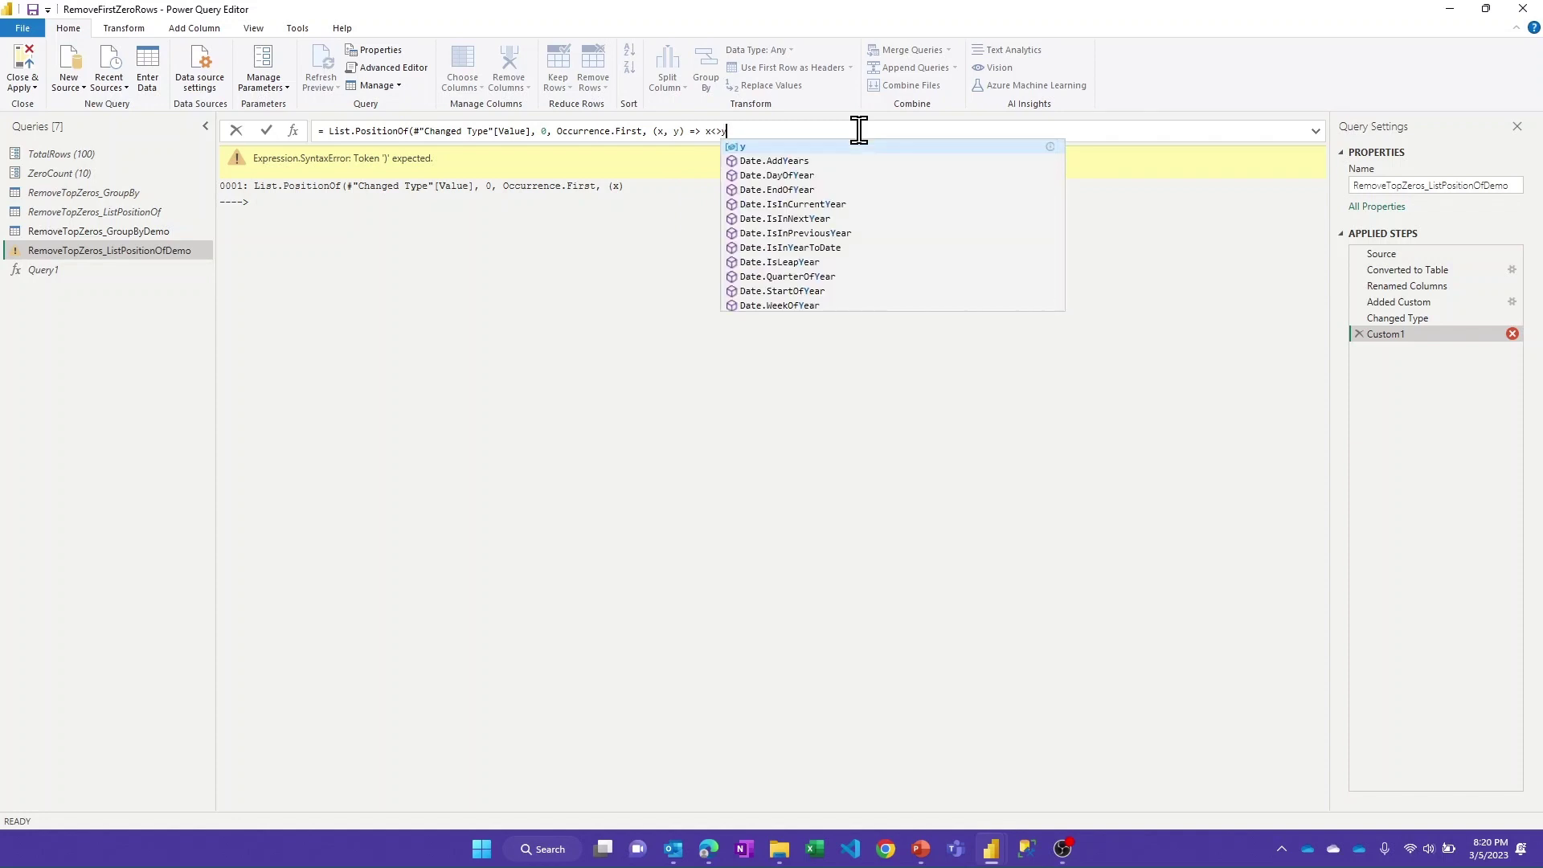
{"action": "type", "text": ")"}
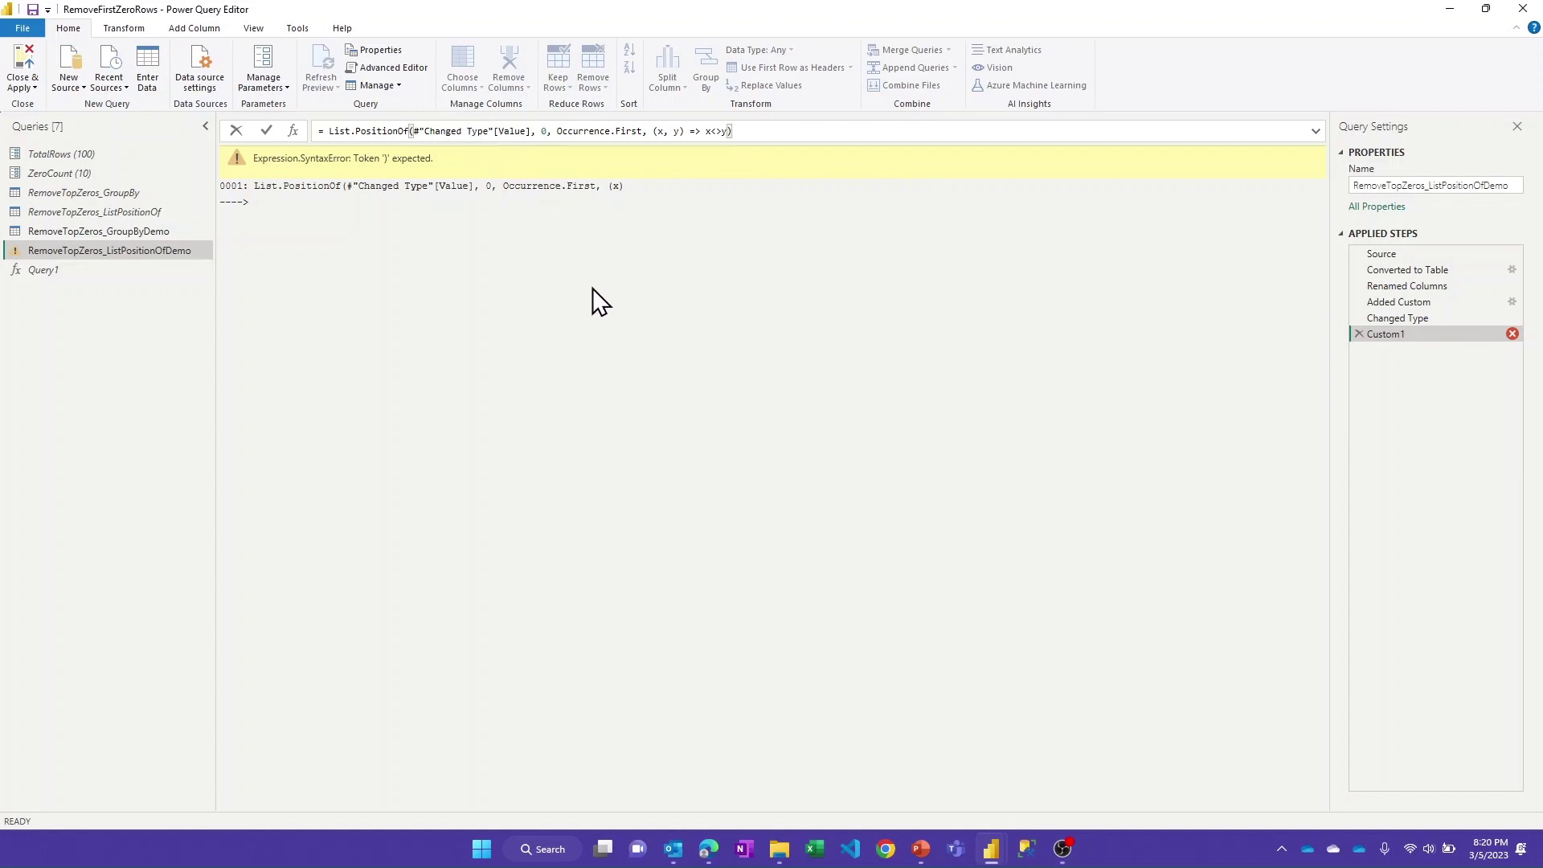
{"action": "key", "text": "Return"}
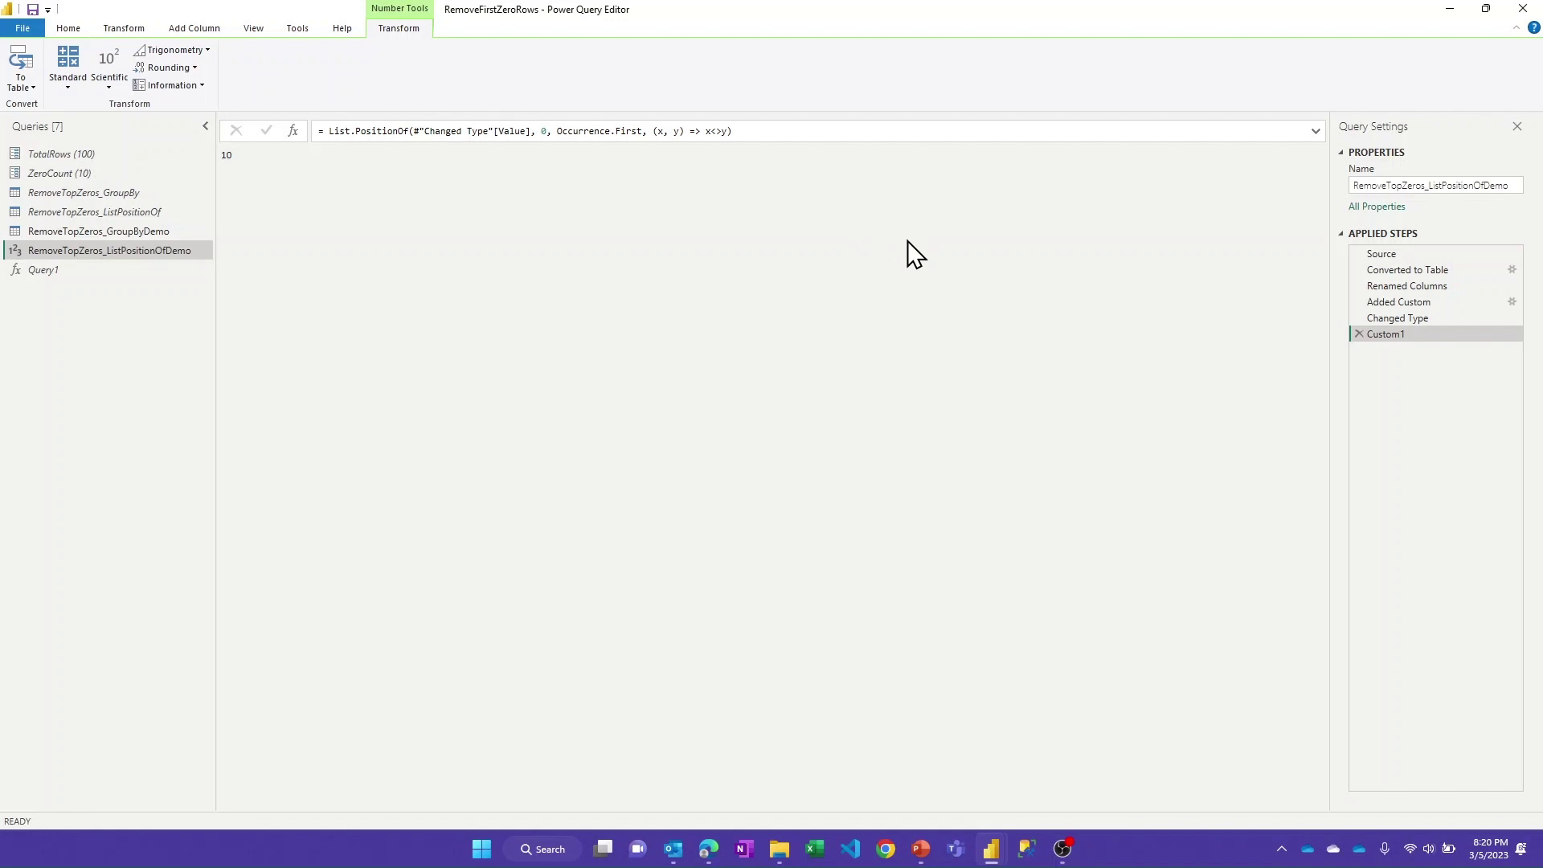
Add a custom step after Custom1 with the formula = Table.Skip(#"Changed Type", Custom1) and commit it.
{"action": "left_click", "coordinate": [294, 131]}
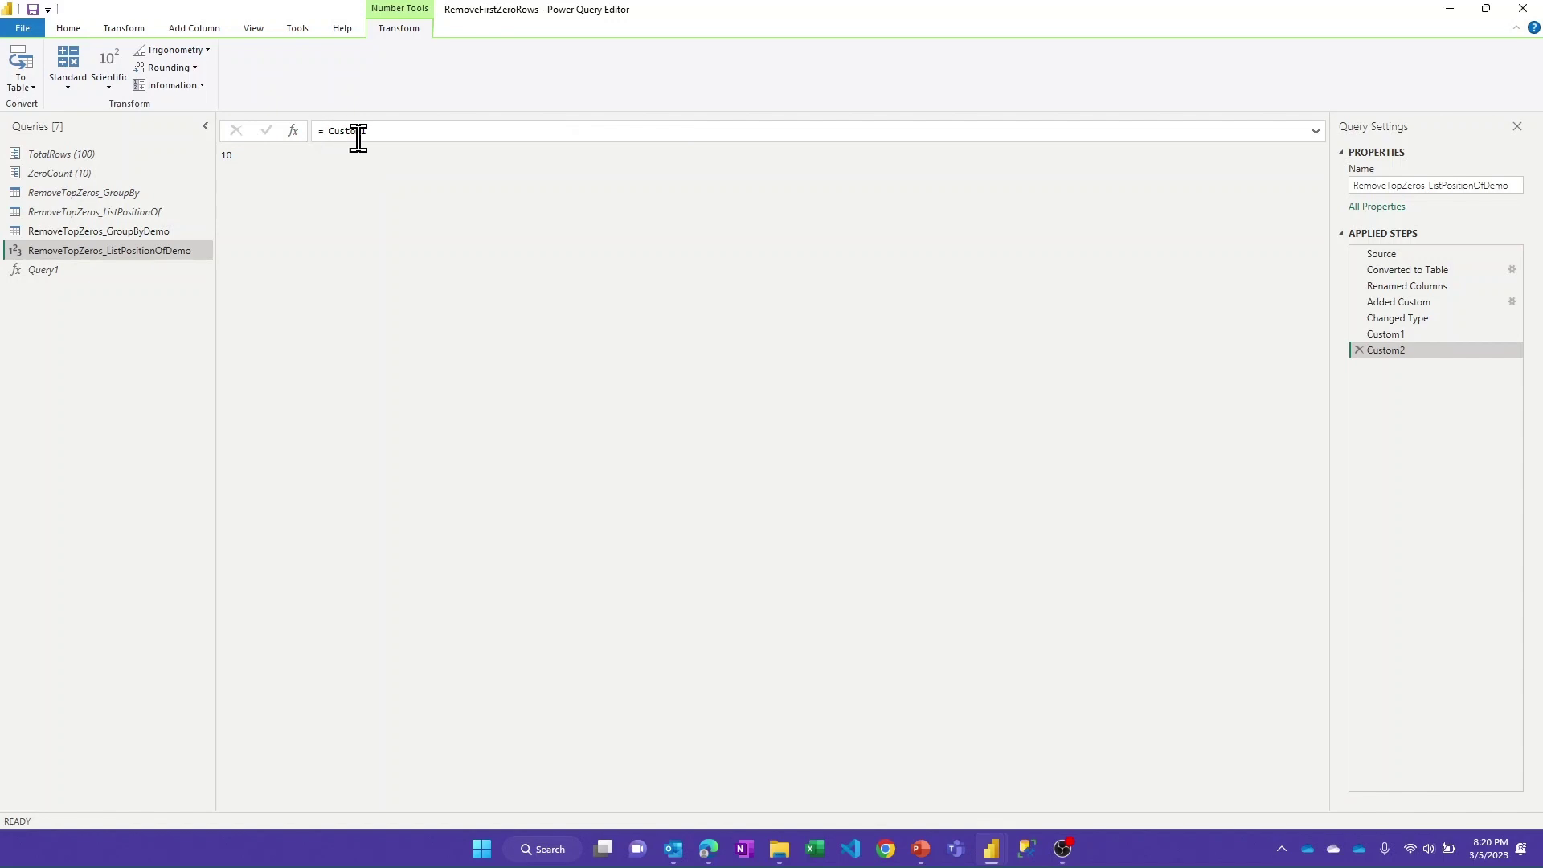
{"action": "left_click_drag", "start_coordinate": [375, 131], "coordinate": [328, 132]}
{"action": "type", "text": "T"}
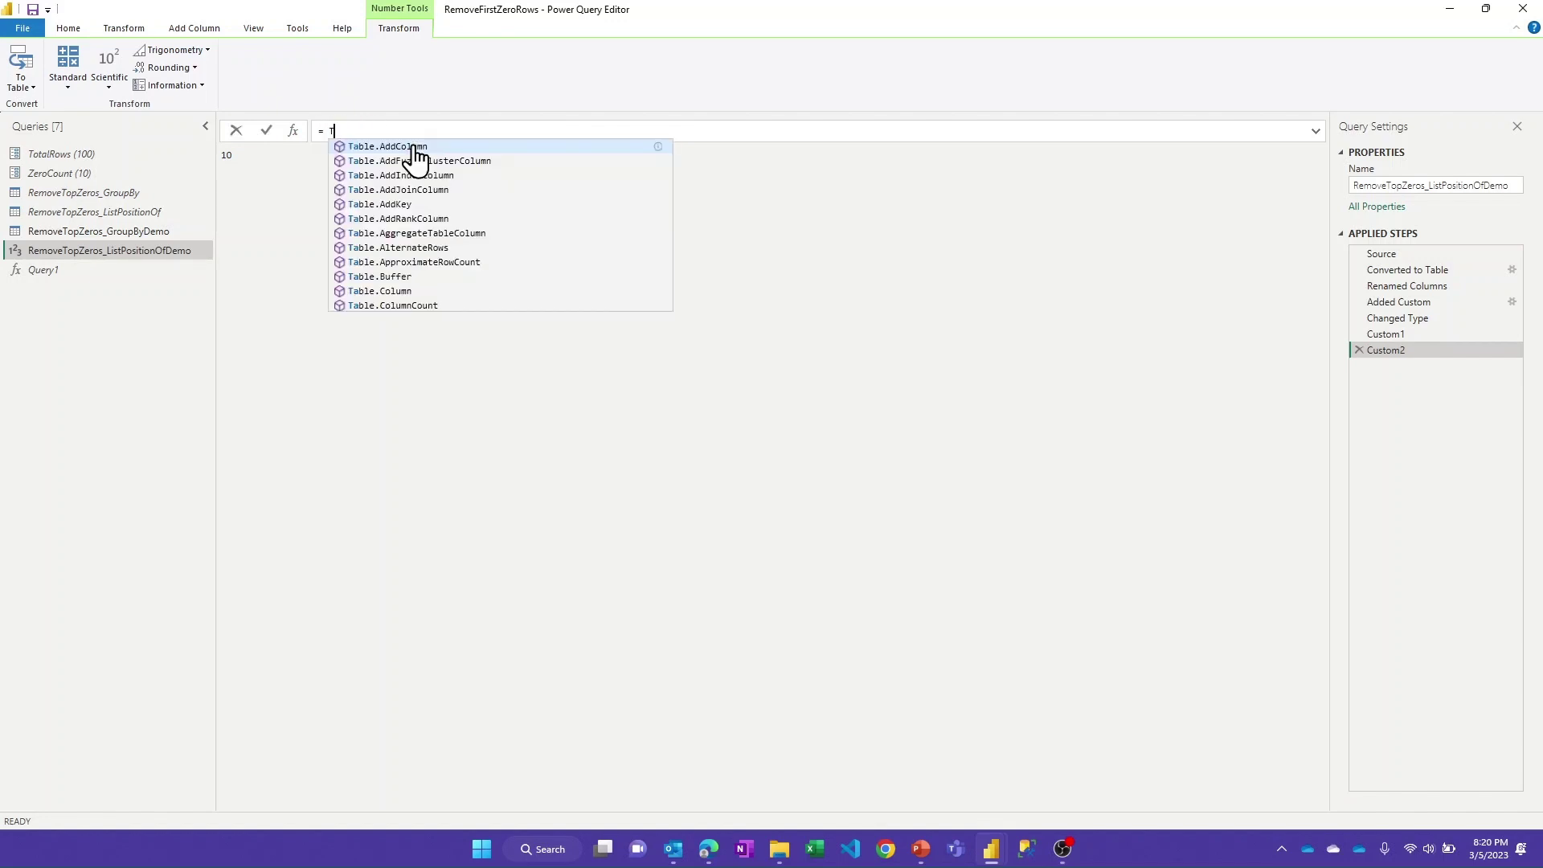
{"action": "type", "text": "able.Skip("}
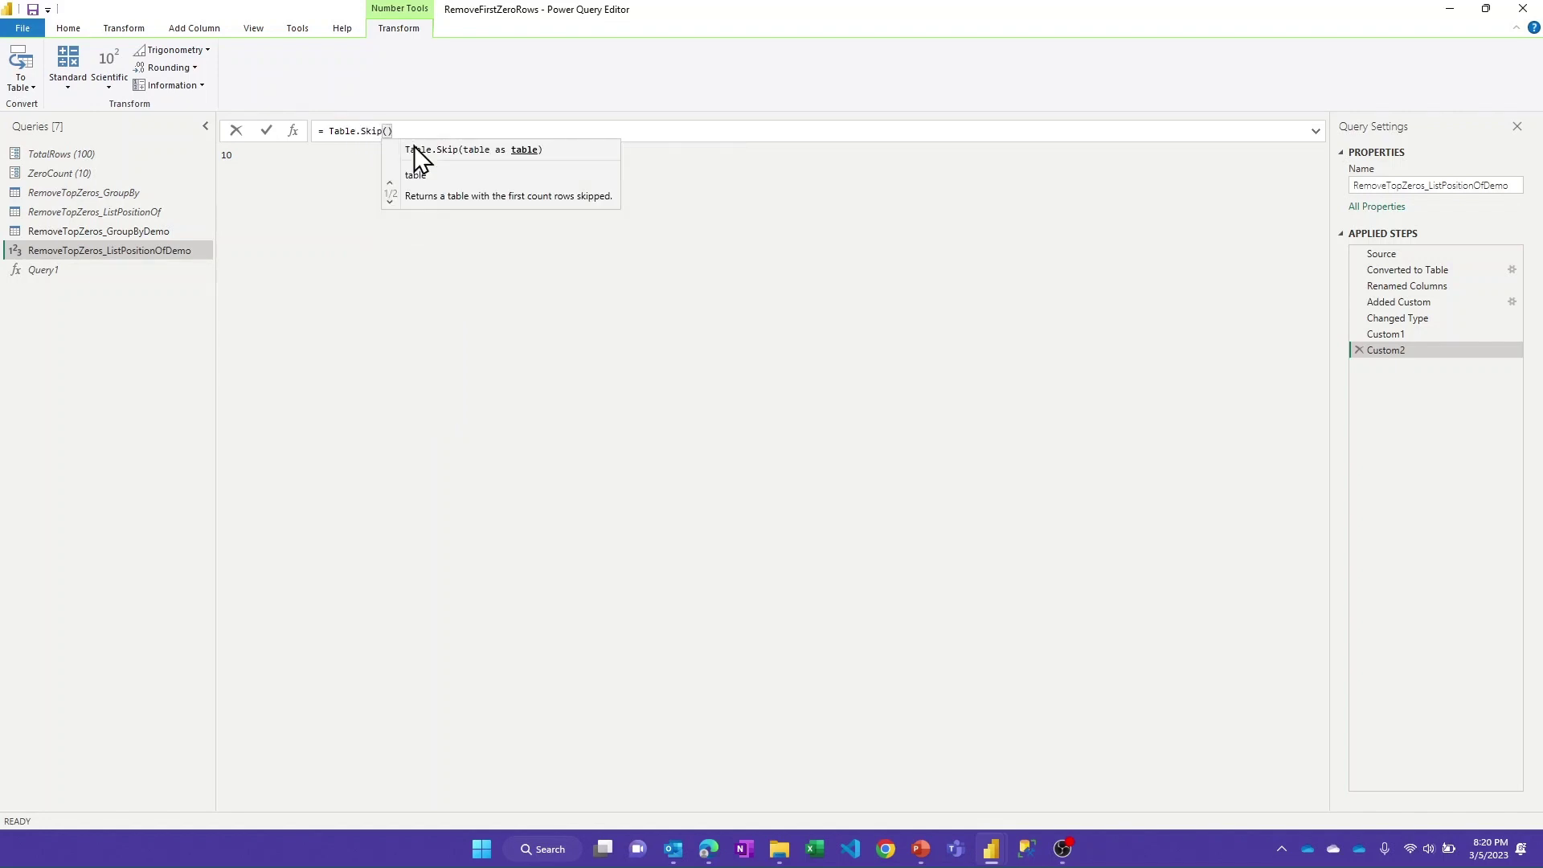
{"action": "type", "text": "#\"C"}
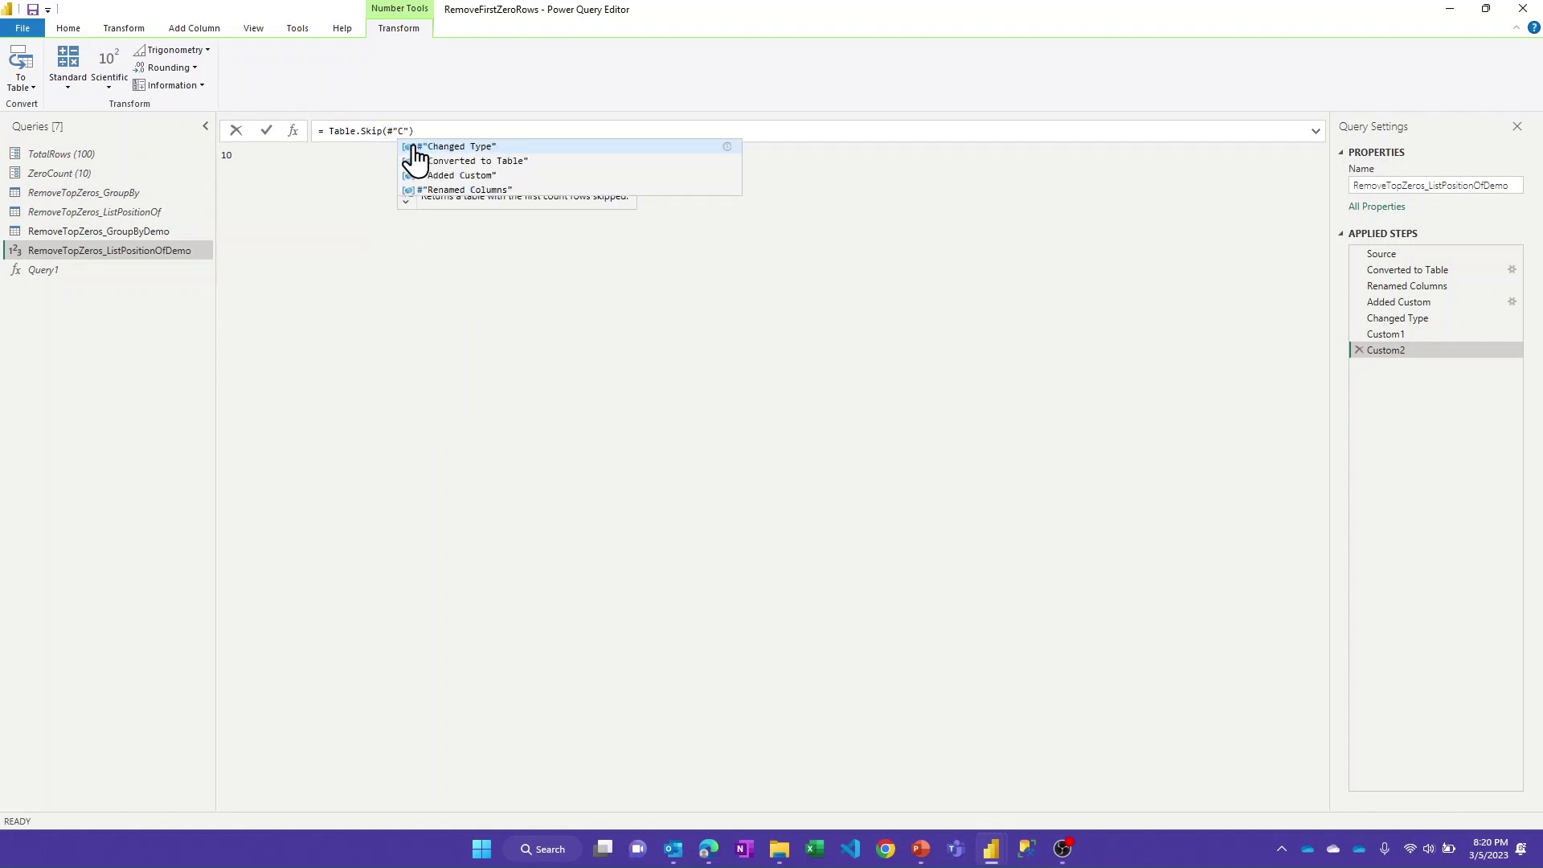
{"action": "left_click", "coordinate": [413, 147]}
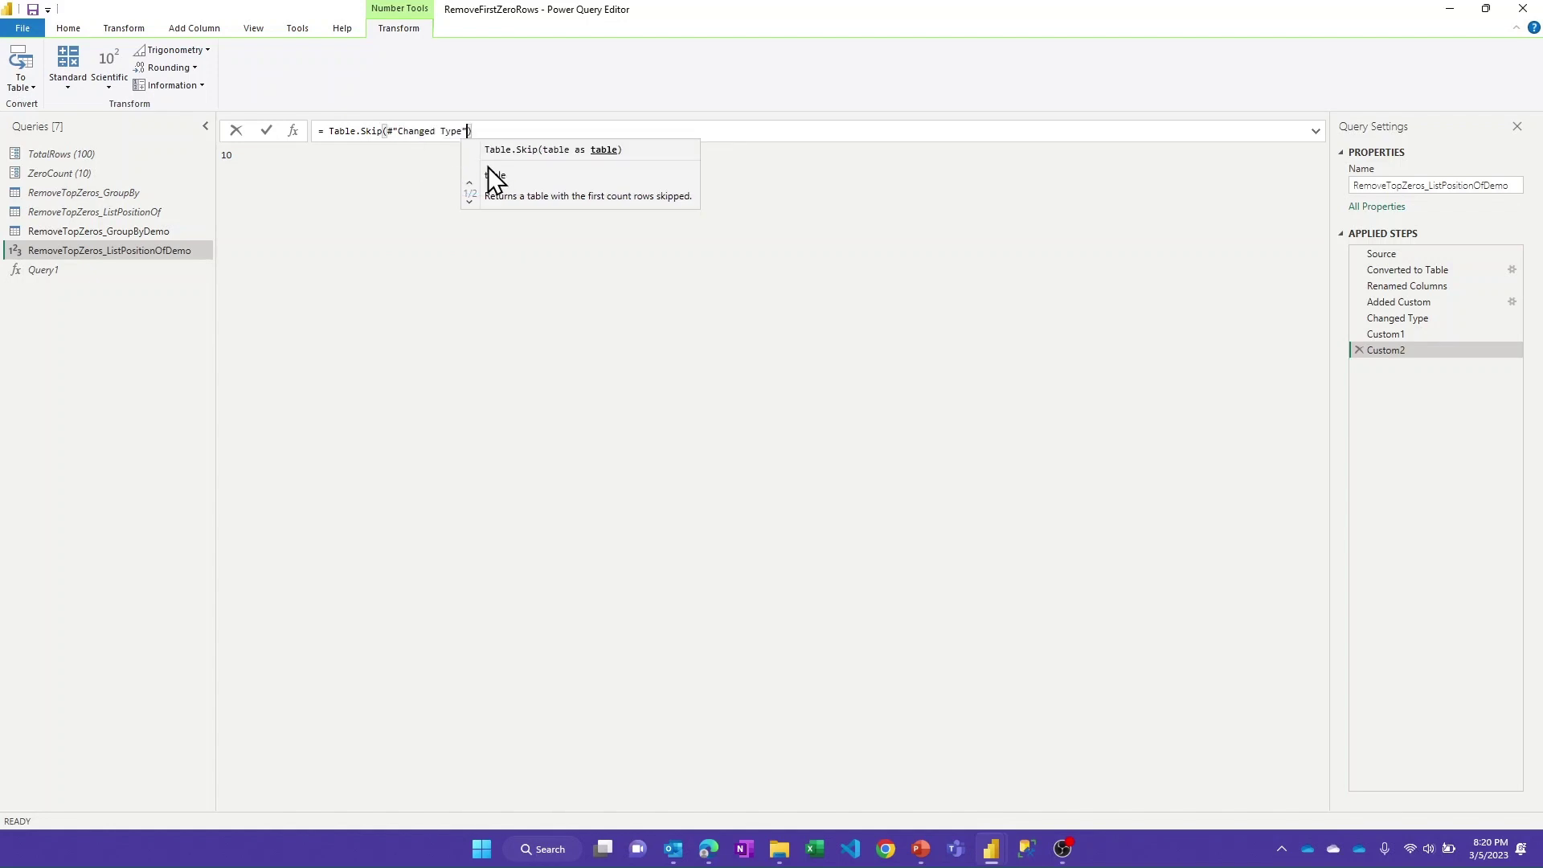
{"action": "left_click", "coordinate": [509, 131]}
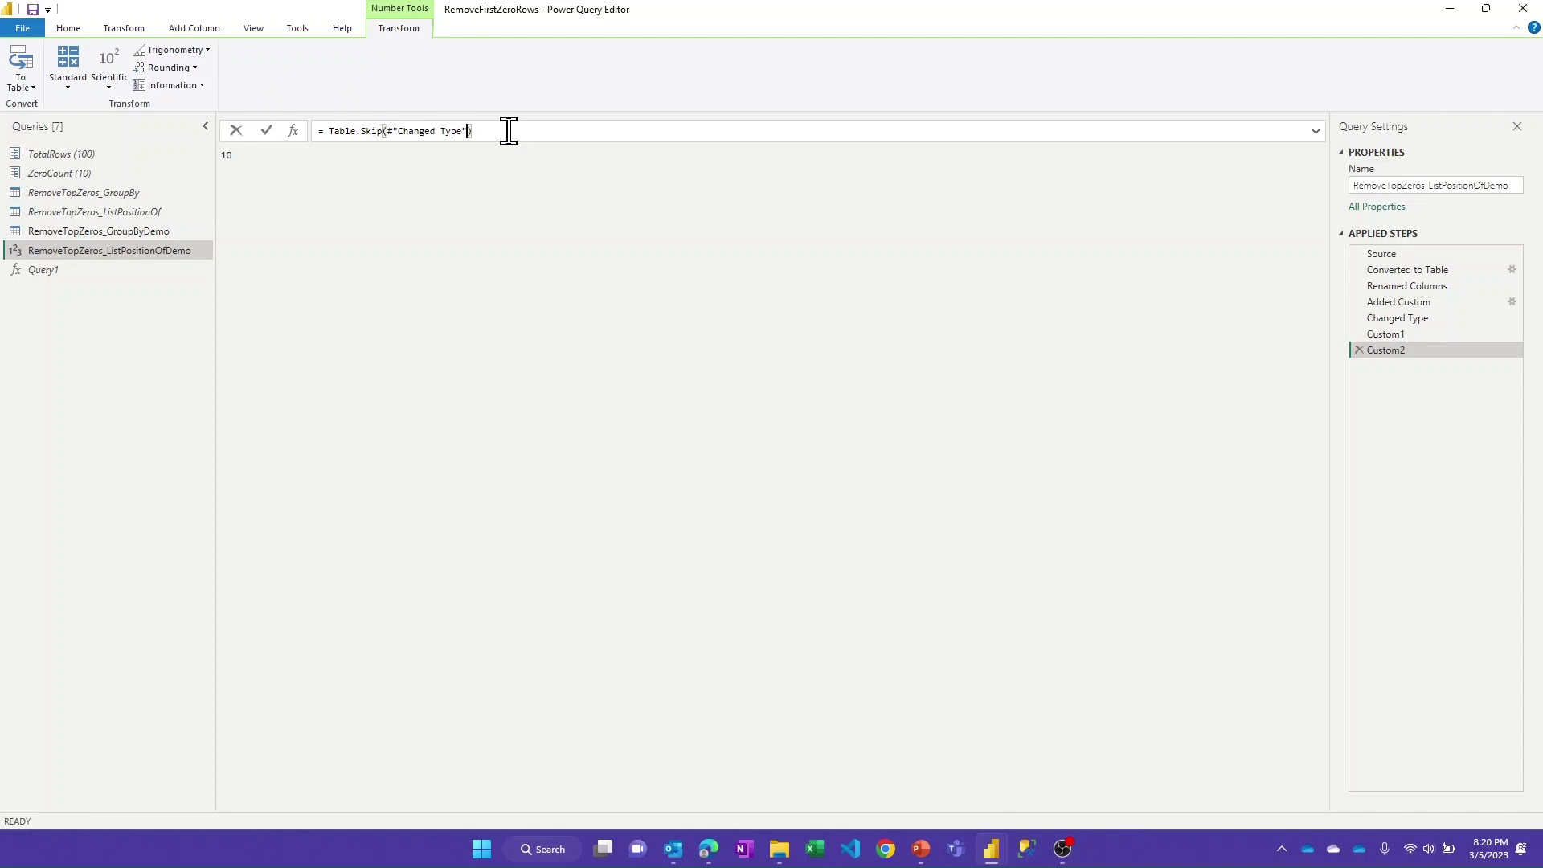
{"action": "type", "text": ", Custom"}
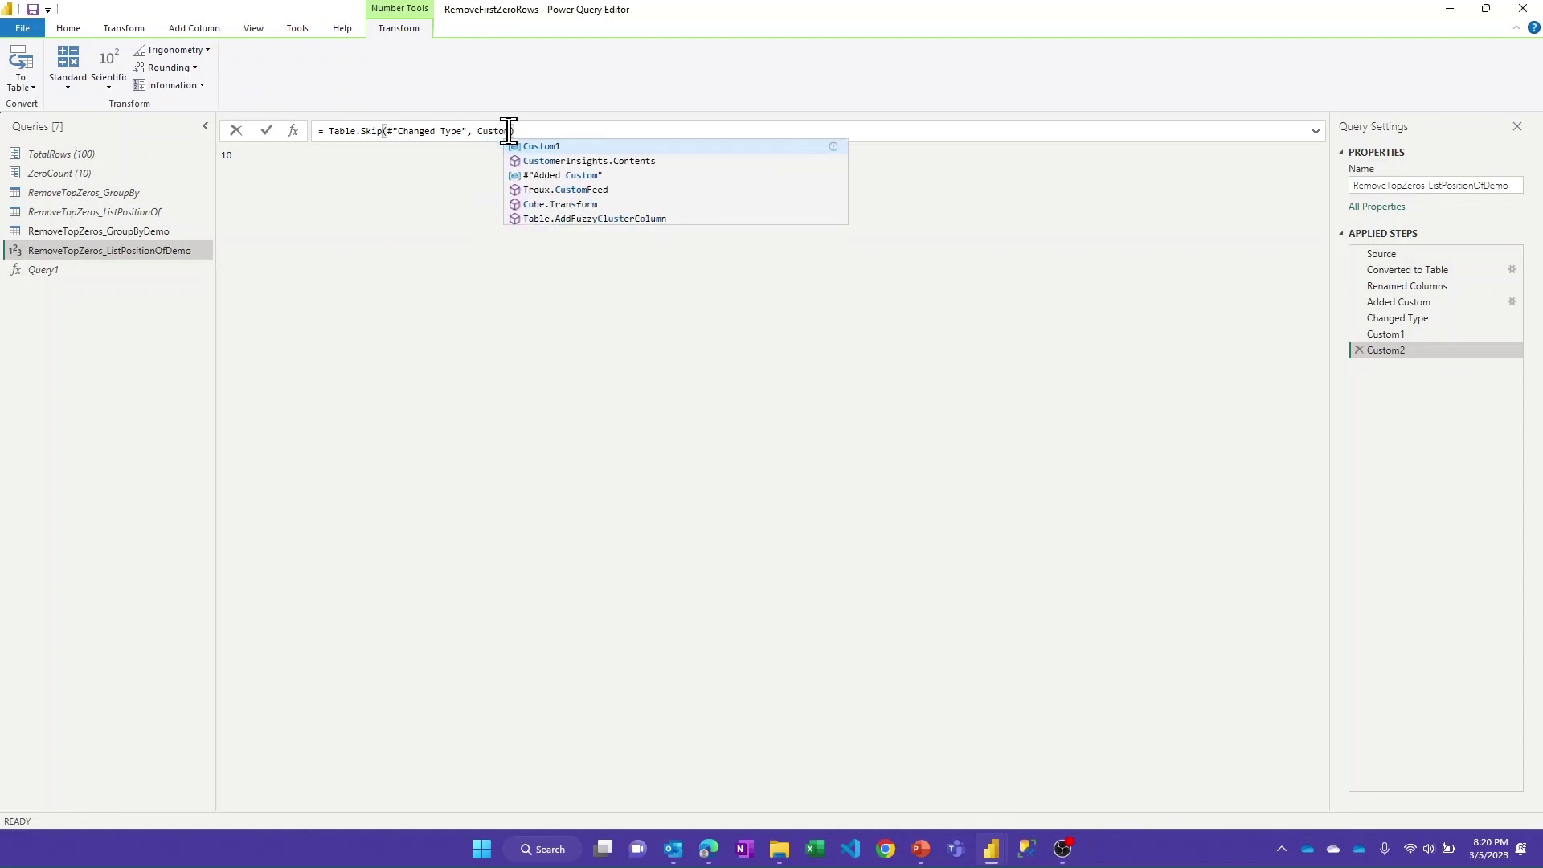
{"action": "key", "text": "Tab"}
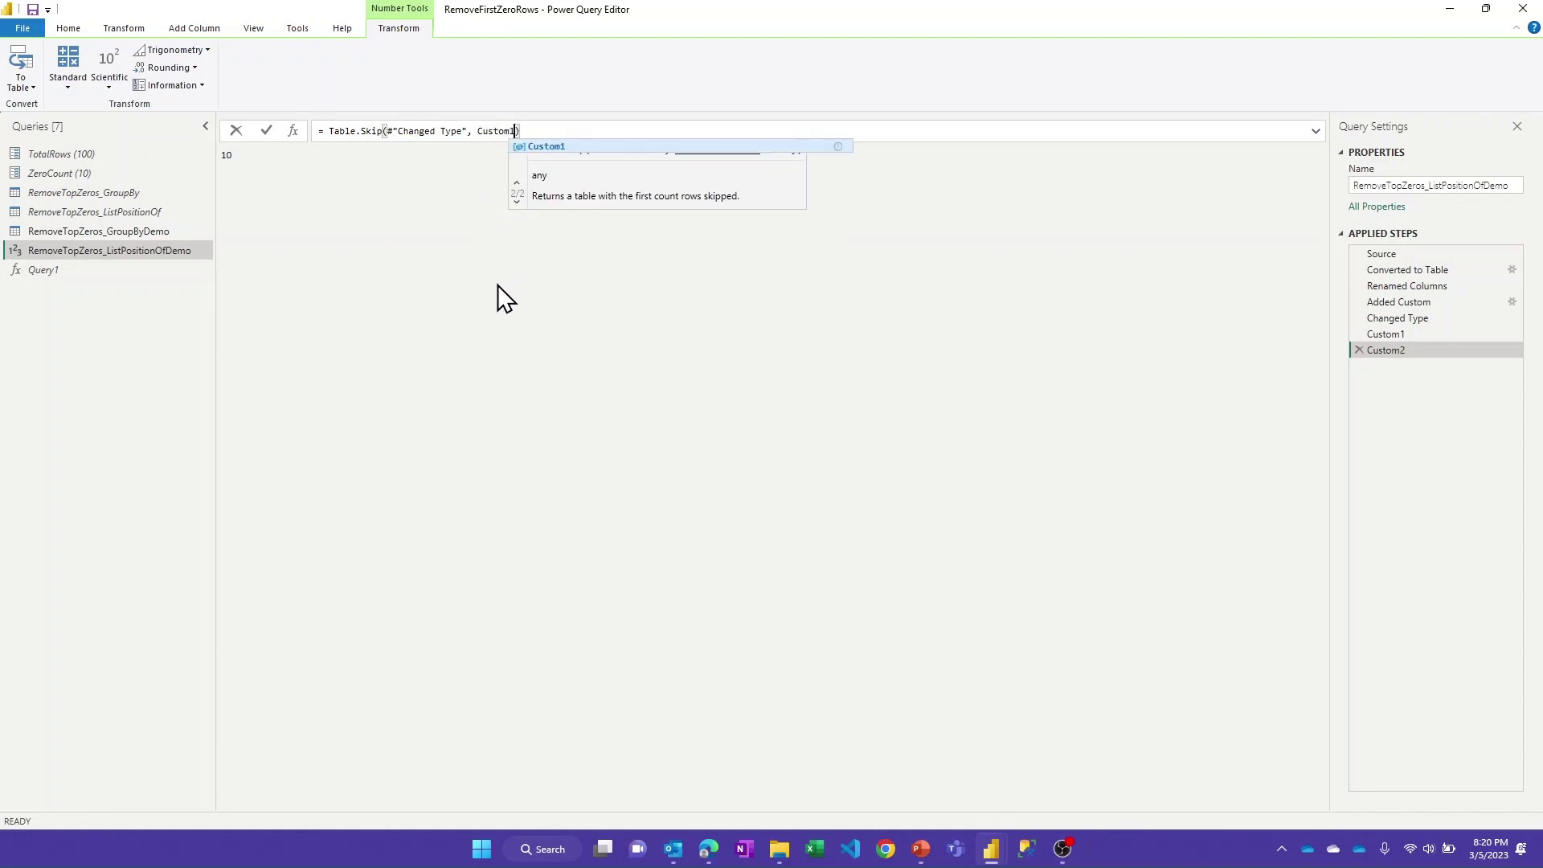
{"action": "key", "text": "Return"}
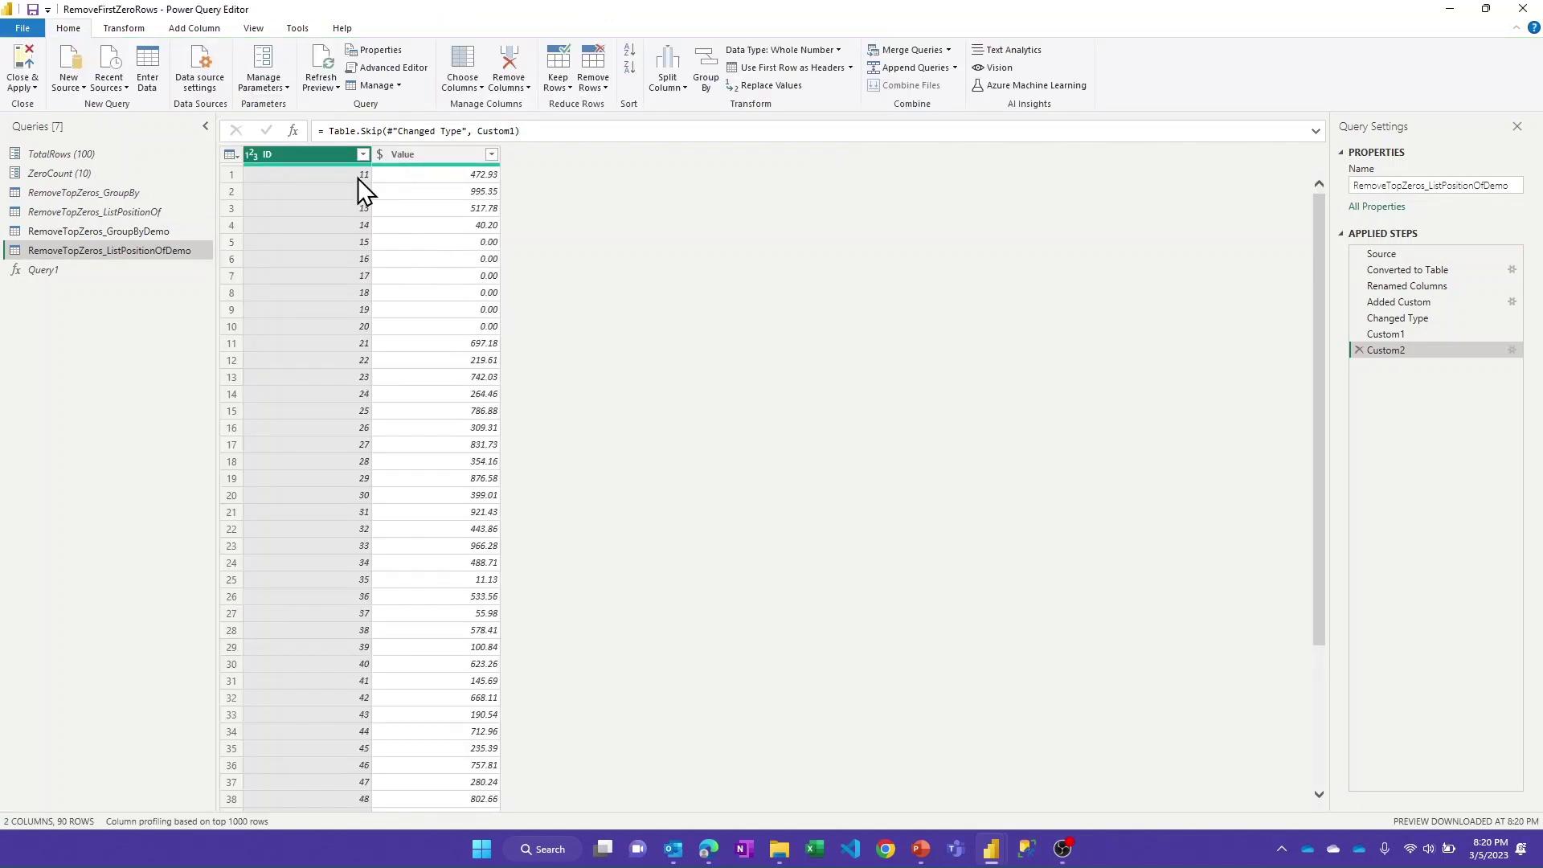
Set the ZeroCount parameter to 6 and check the RemoveTopZeros_ListPositionOfDemo and RemoveTopZeros_GroupByDemo queries.
{"action": "left_click", "coordinate": [81, 172]}
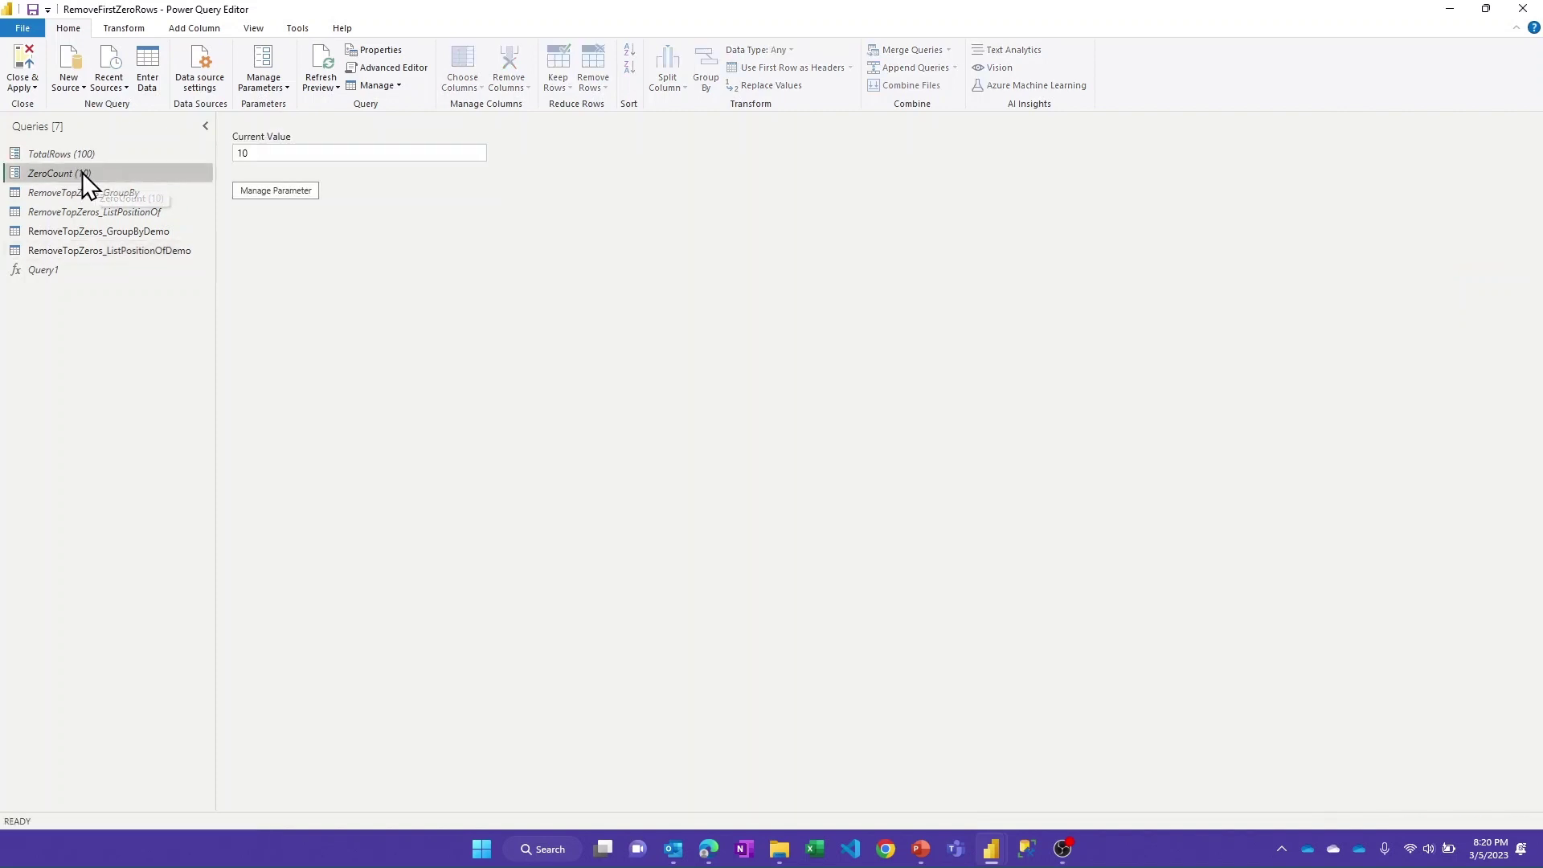
{"action": "left_click_drag", "start_coordinate": [258, 157], "coordinate": [229, 154]}
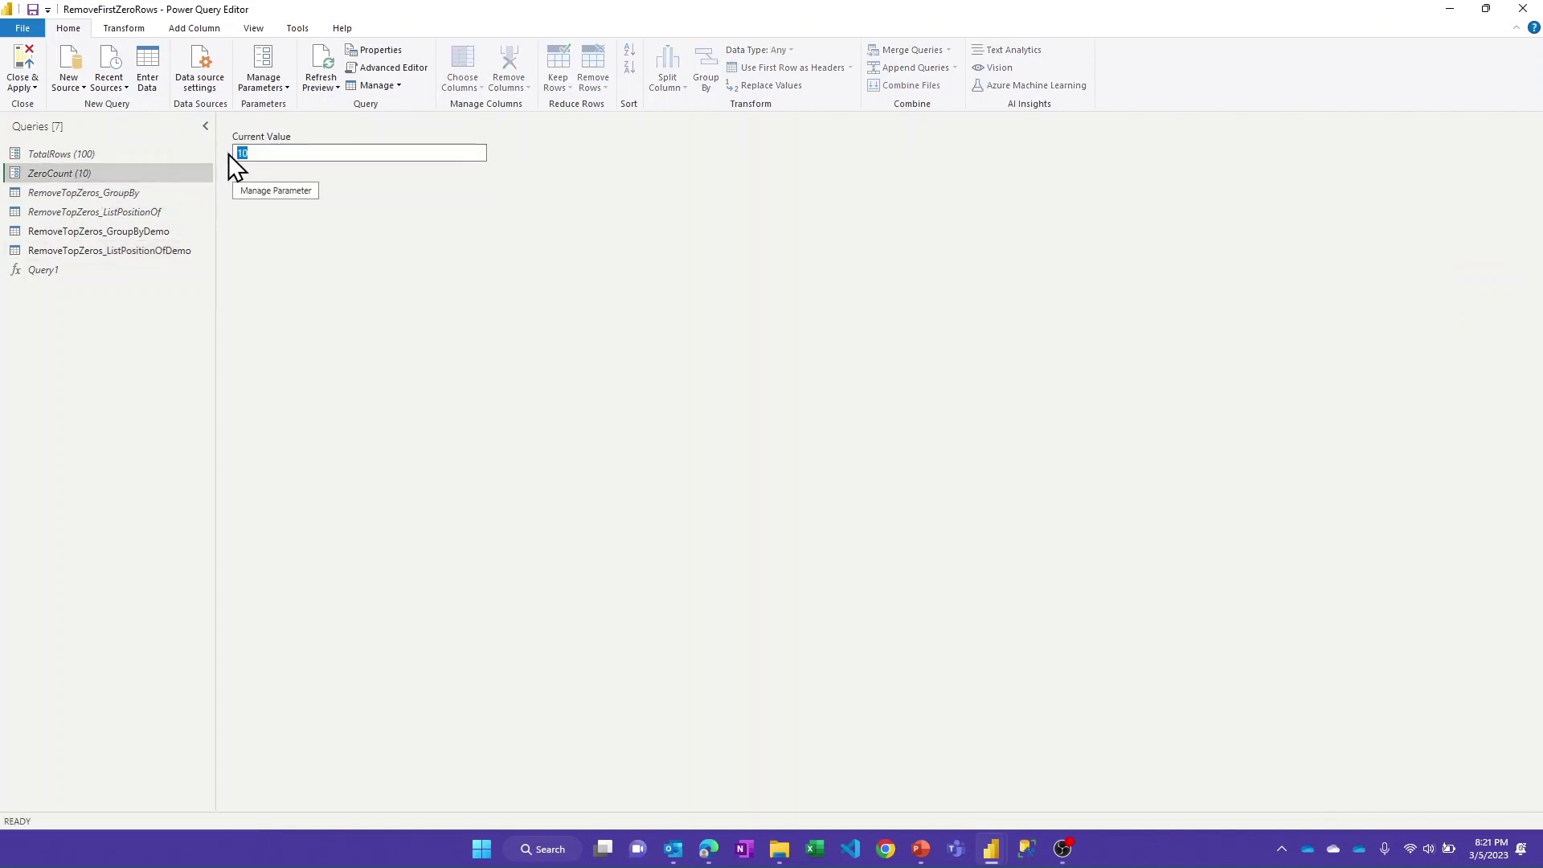
{"action": "type", "text": "6"}
{"action": "key", "text": "Return"}
{"action": "left_click", "coordinate": [122, 251]}
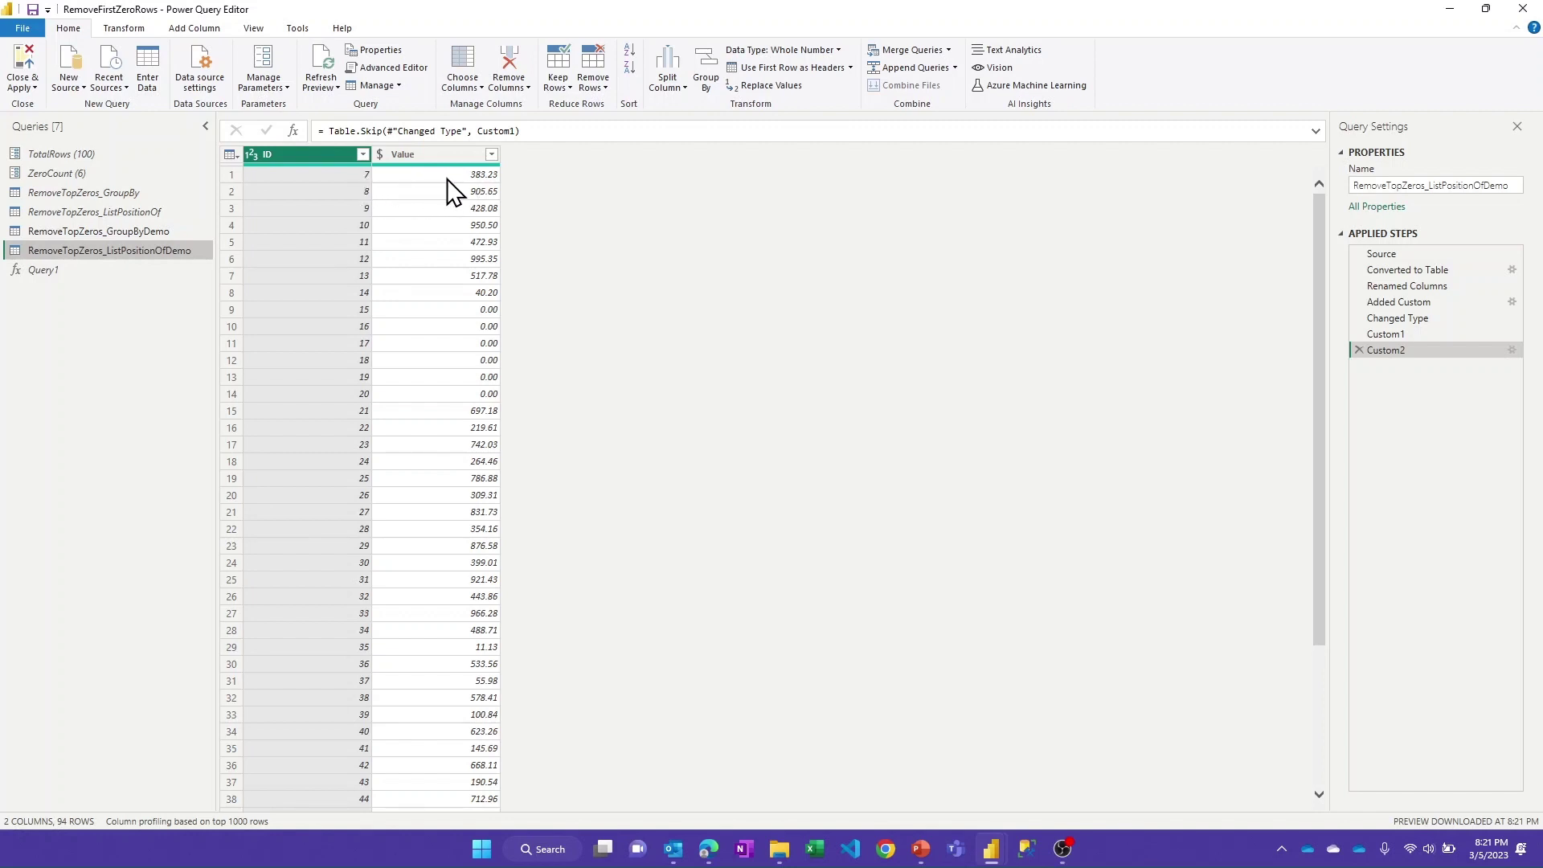
{"action": "left_click", "coordinate": [148, 232]}
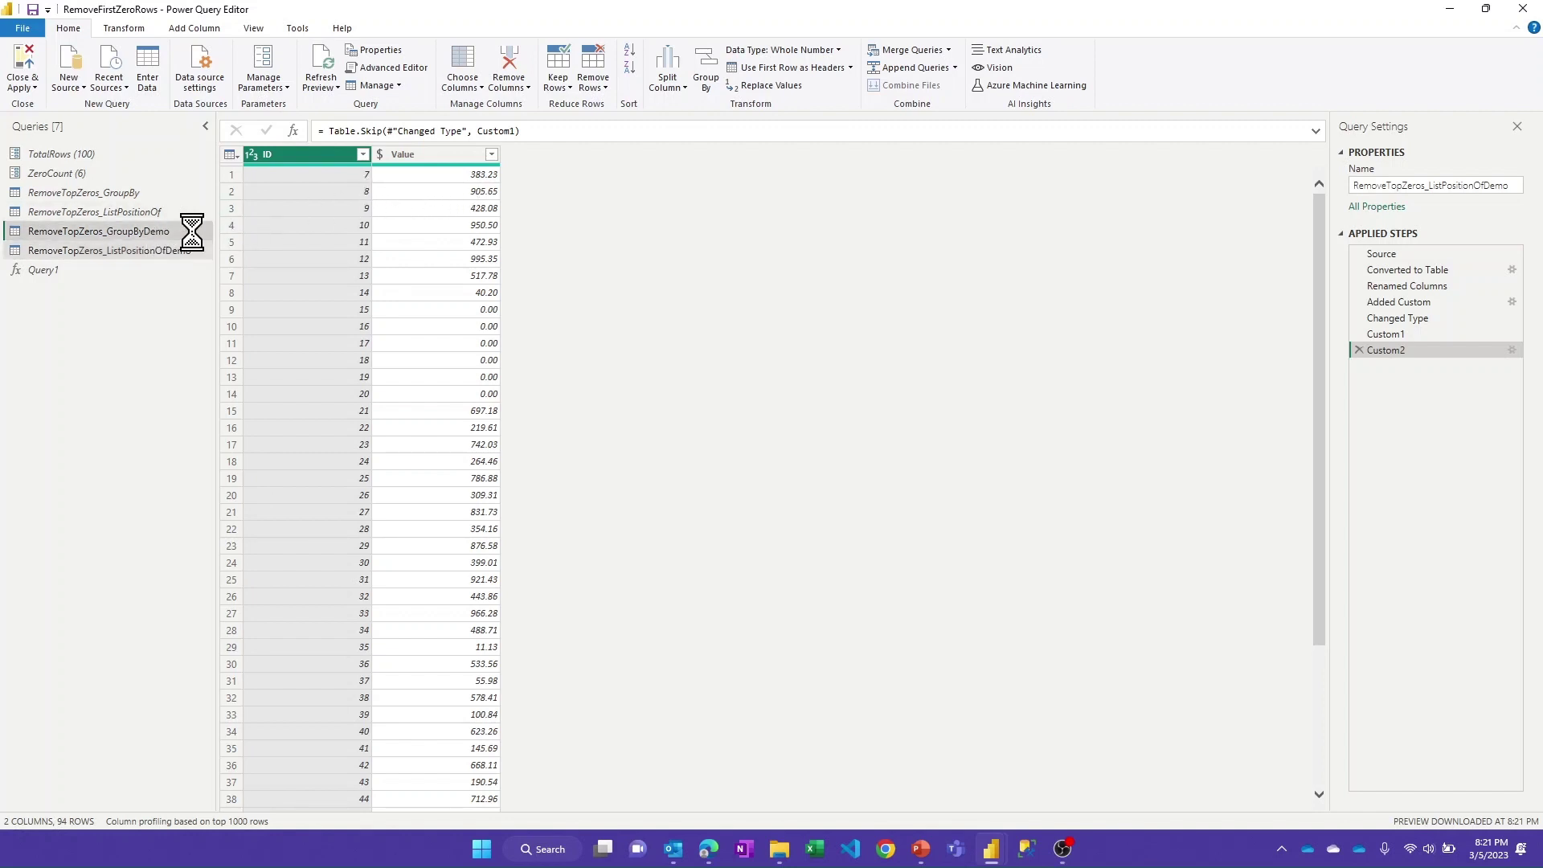